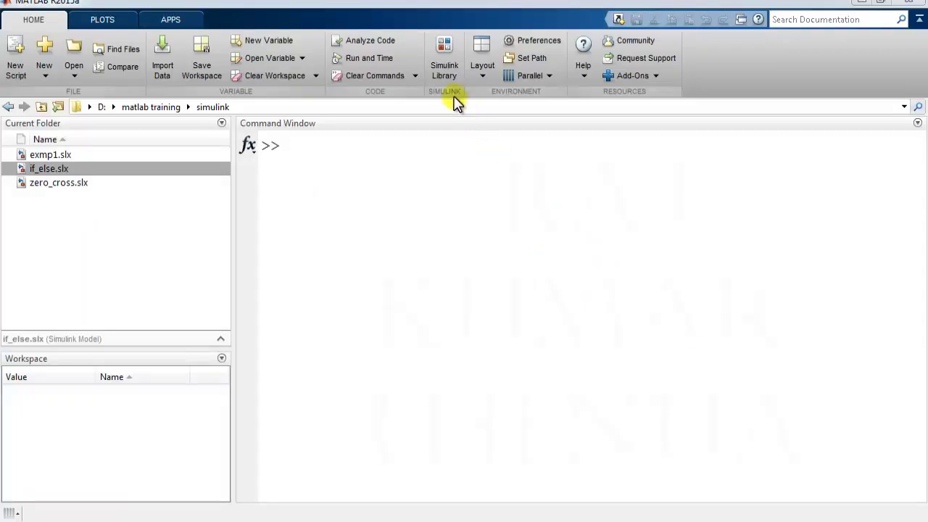
- Open the Simulink library and create a new blank model
{"action": "left_click", "coordinate": [445, 57]}
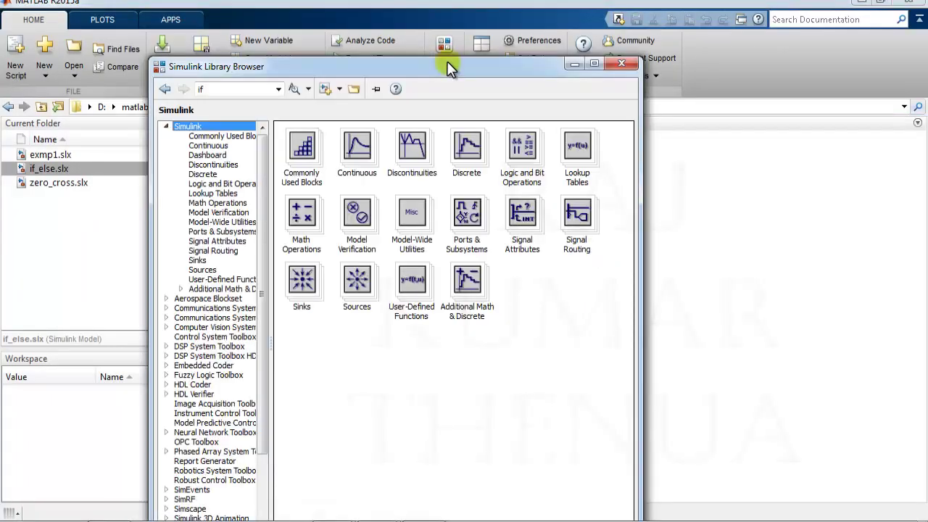
{"action": "left_click", "coordinate": [325, 88]}
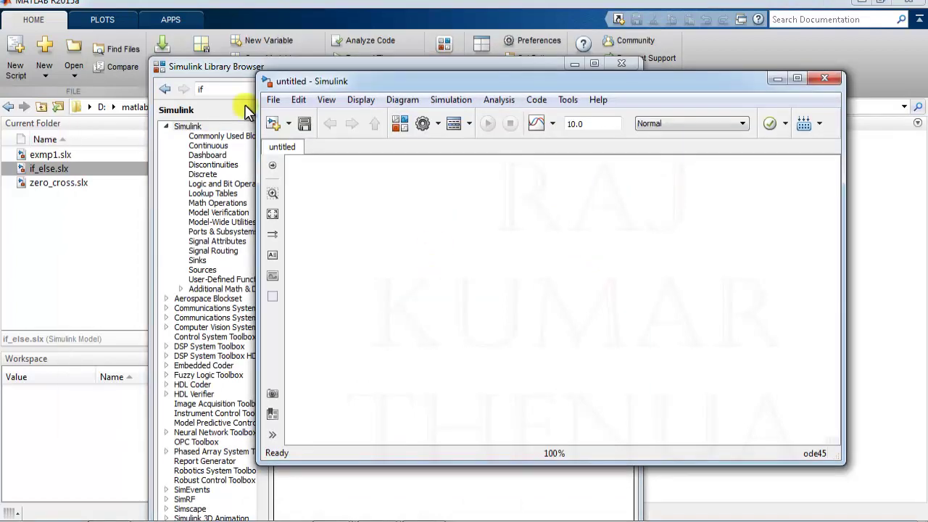
- Search the block library for "if" and add the If block to the untitled model
{"action": "left_click", "coordinate": [224, 89]}
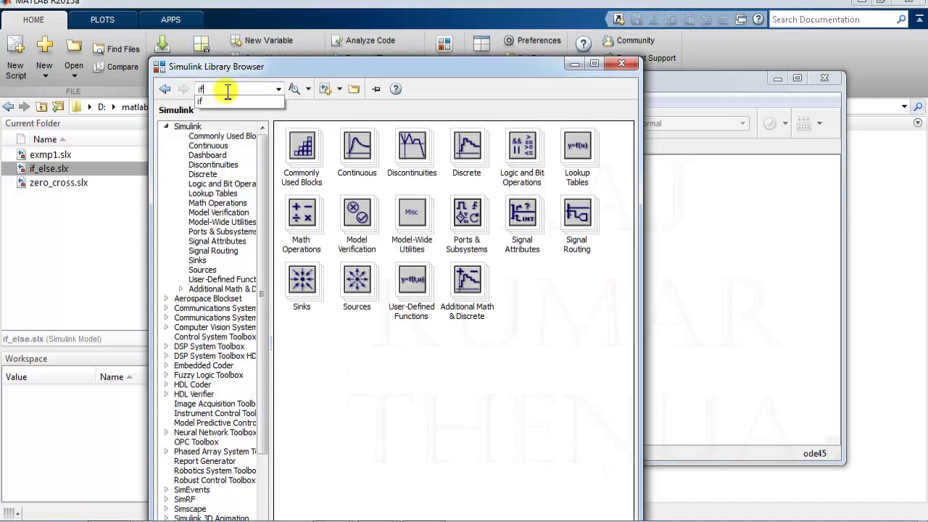
{"action": "left_click", "coordinate": [232, 101]}
{"action": "left_click", "coordinate": [293, 90]}
{"action": "left_click_drag", "start_coordinate": [628, 176], "coordinate": [632, 400]}
{"action": "left_click", "coordinate": [533, 340]}
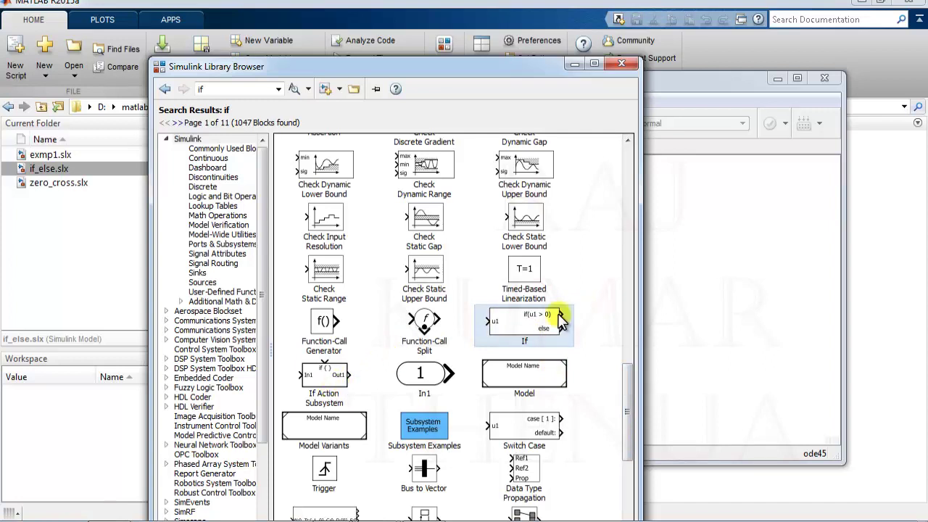
{"action": "left_click_drag", "start_coordinate": [540, 328], "coordinate": [436, 243]}
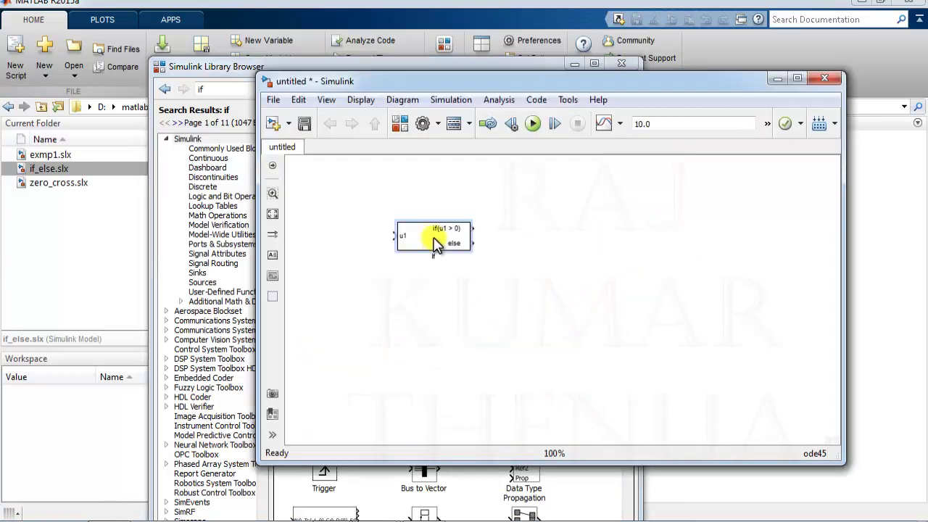
- Add an If Action Subsystem block from the library search results to the untitled model
{"action": "left_click", "coordinate": [297, 489]}
{"action": "right_click", "coordinate": [330, 381]}
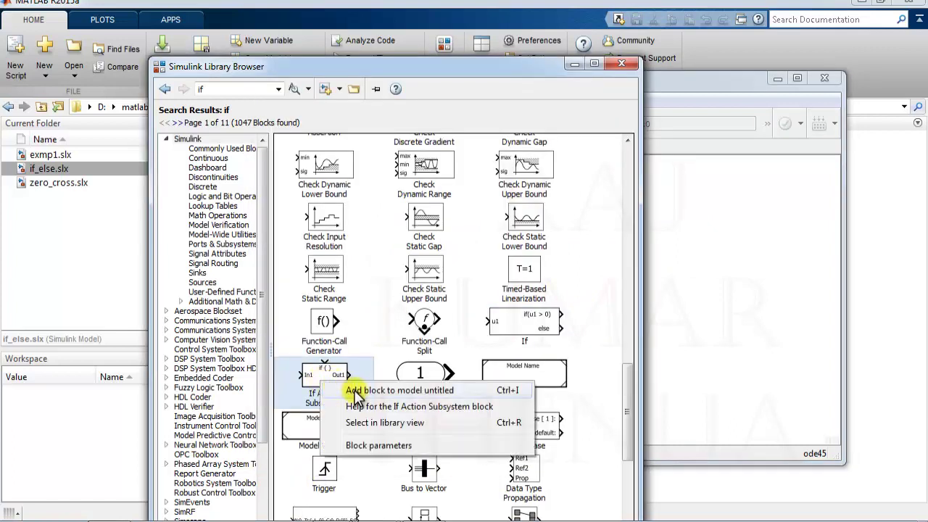
{"action": "left_click", "coordinate": [353, 393]}
{"action": "left_click", "coordinate": [727, 303]}
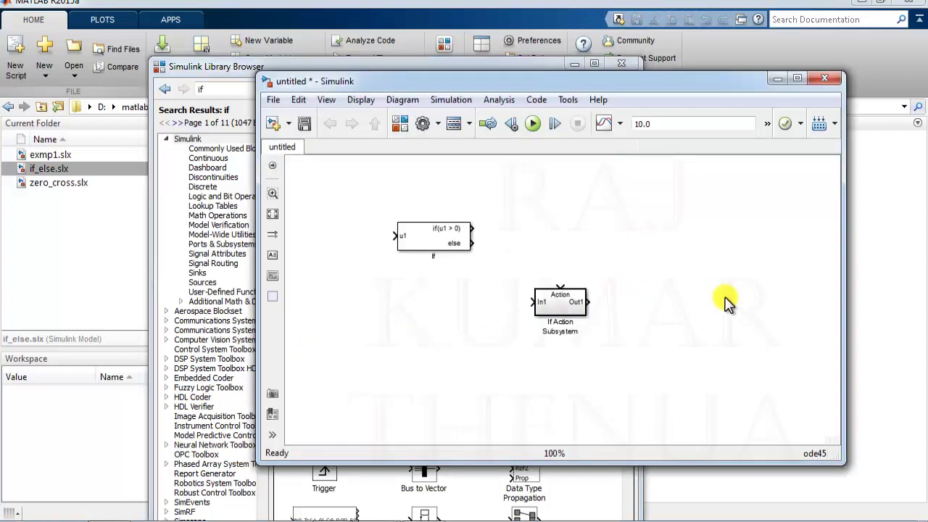
- Enlarge the If block and place the If Action Subsystem beside its if output, leaving a gap between them
{"action": "left_click", "coordinate": [557, 294]}
{"action": "left_click_drag", "start_coordinate": [557, 293], "coordinate": [560, 221]}
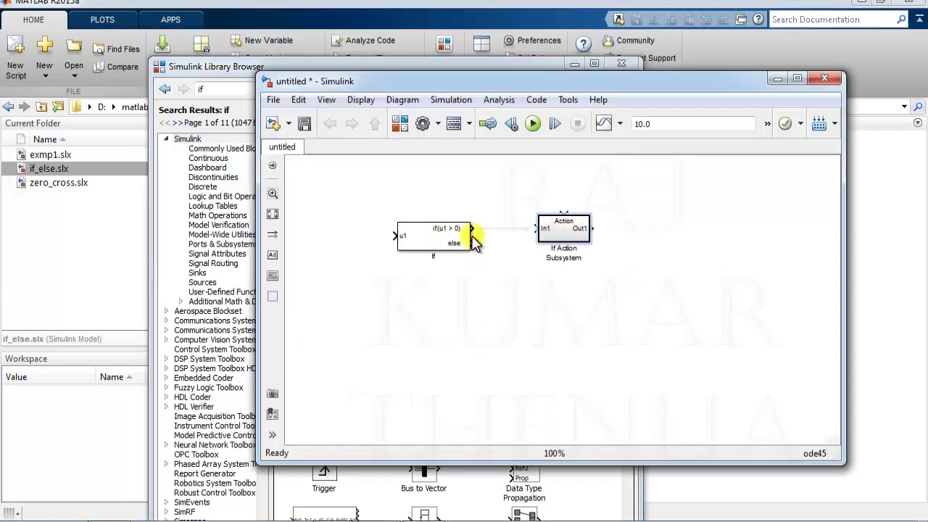
{"action": "left_click", "coordinate": [458, 243]}
{"action": "left_click_drag", "start_coordinate": [470, 249], "coordinate": [492, 319]}
{"action": "left_click_drag", "start_coordinate": [573, 234], "coordinate": [617, 241]}
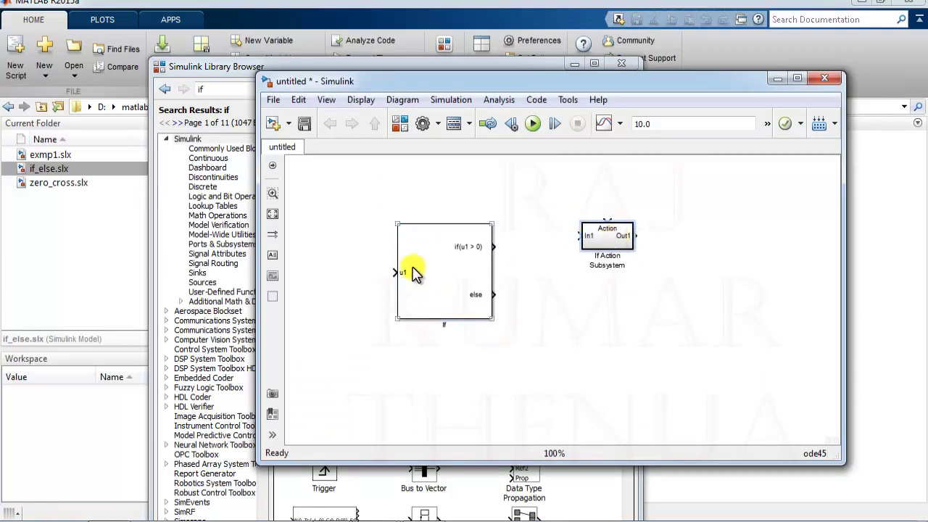
- Set the If block's number of inputs to 2 and apply it
{"action": "left_click", "coordinate": [415, 286]}
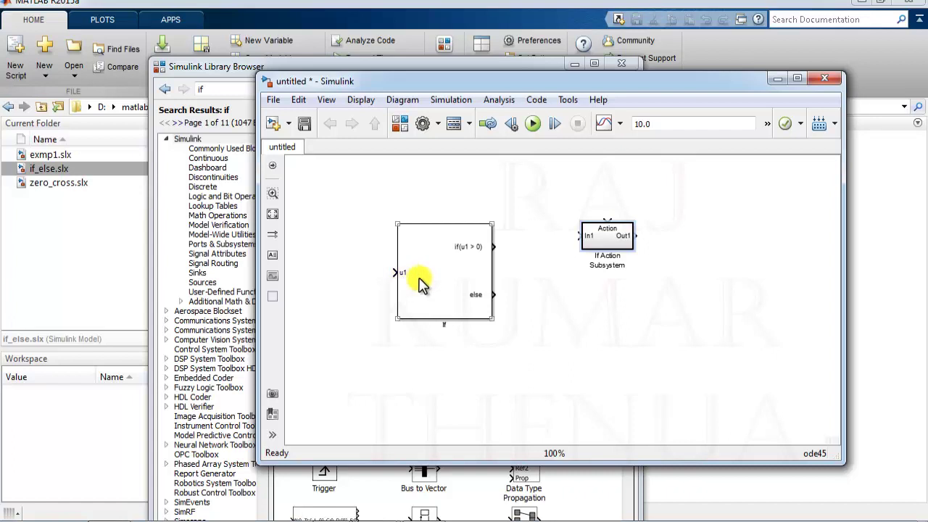
{"action": "double_click", "coordinate": [426, 279]}
{"action": "type", "text": "2"}
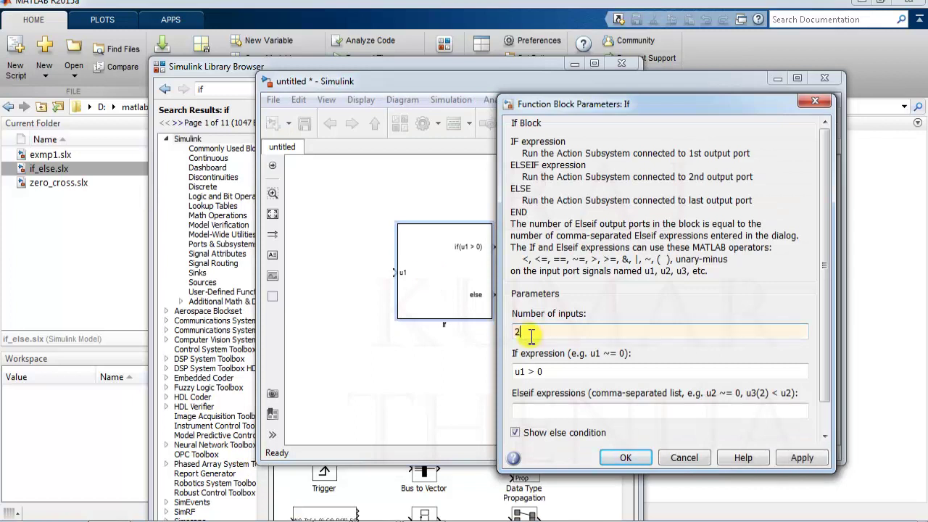
{"action": "left_click", "coordinate": [801, 458]}
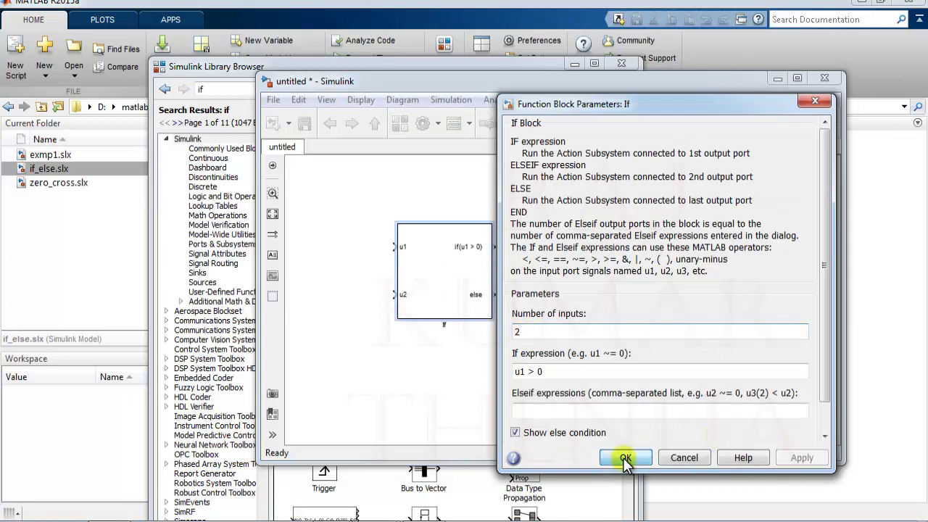
{"action": "left_click", "coordinate": [625, 457]}
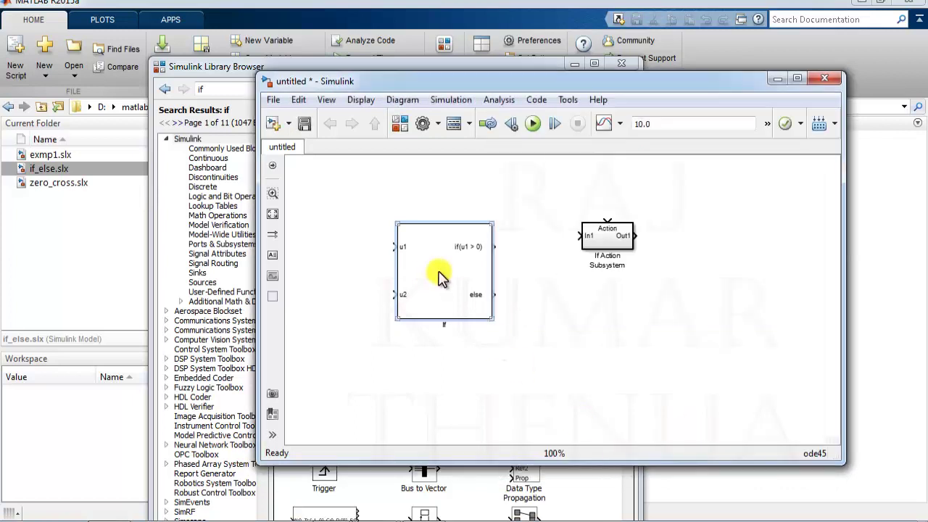
- Add two Constant blocks from Commonly Used Blocks and connect them to the If block's u1 and u2 inputs
{"action": "left_click", "coordinate": [361, 254]}
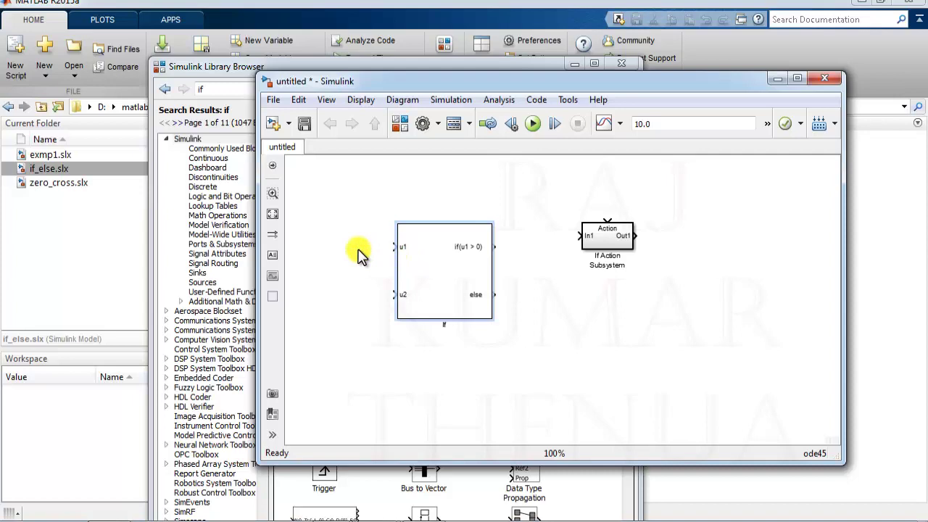
{"action": "left_click", "coordinate": [224, 148]}
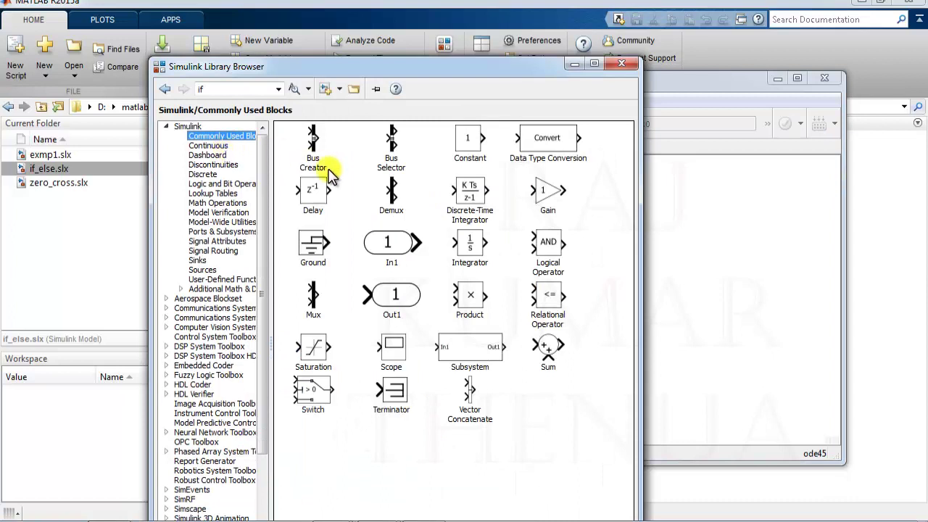
{"action": "left_click_drag", "start_coordinate": [475, 149], "coordinate": [338, 252]}
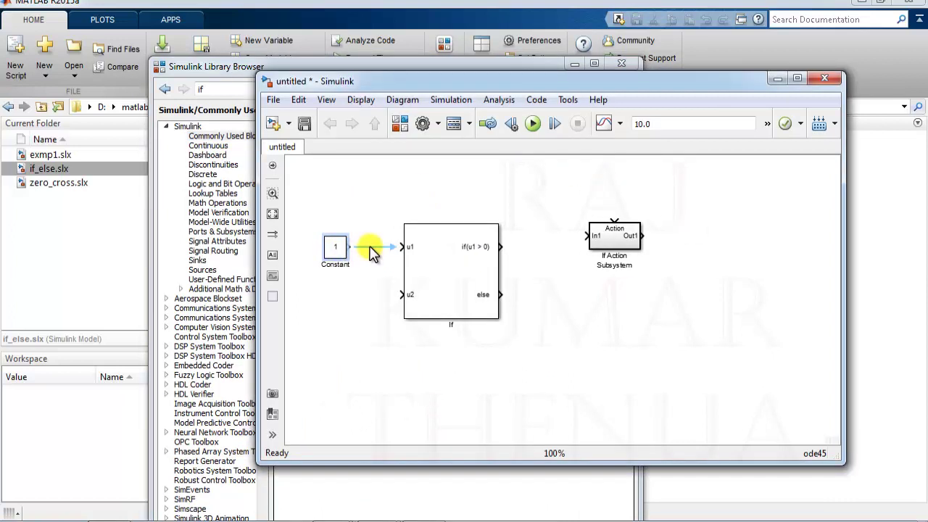
{"action": "left_click", "coordinate": [370, 247]}
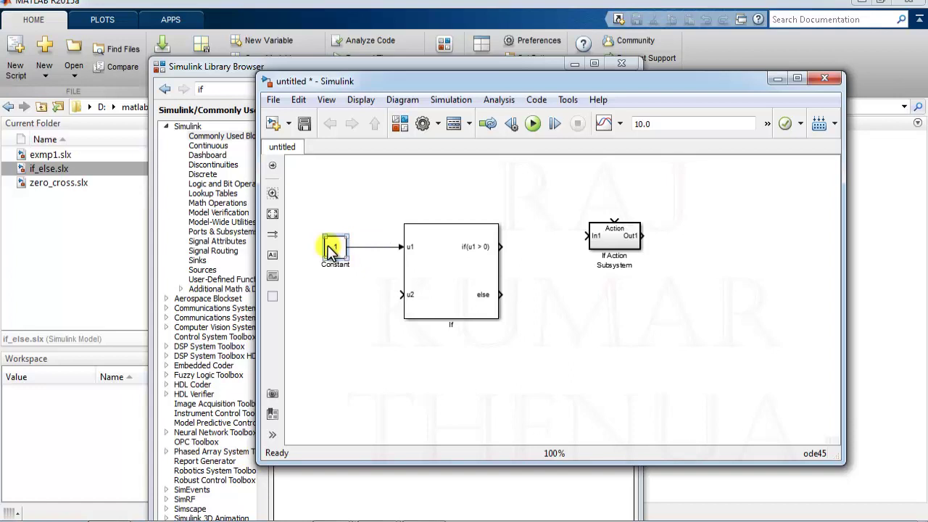
{"action": "left_click_drag", "start_coordinate": [329, 250], "coordinate": [339, 297]}
{"action": "left_click", "coordinate": [377, 294]}
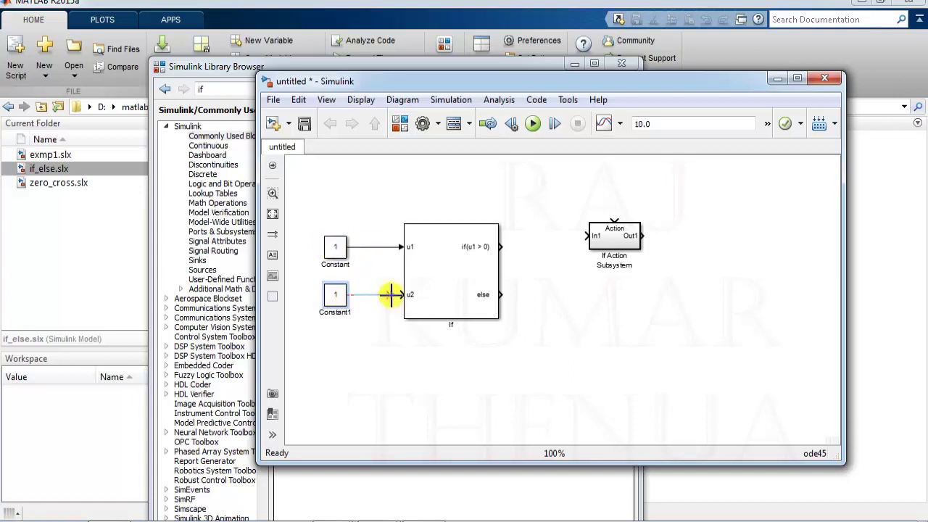
- Rename the Constant block feeding u1 to x and the one feeding u2 to y
{"action": "double_click", "coordinate": [343, 265]}
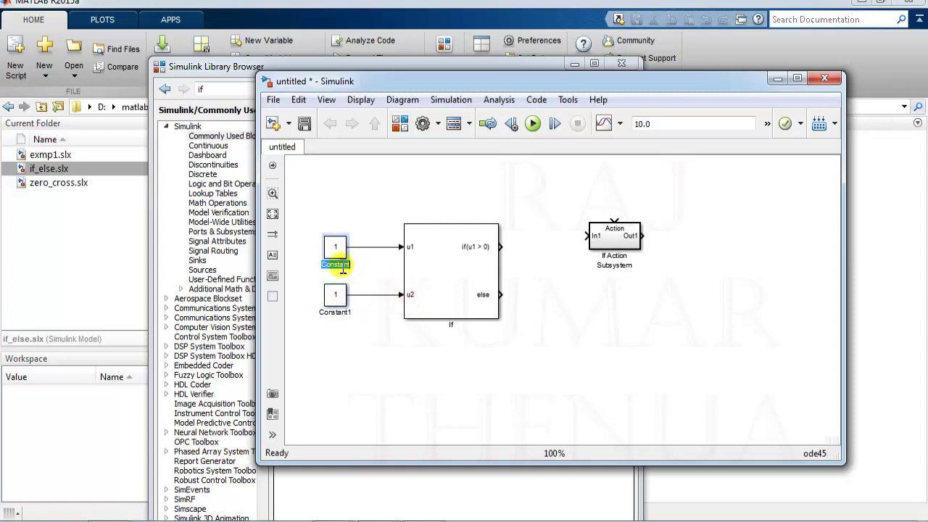
{"action": "type", "text": "x"}
{"action": "double_click", "coordinate": [340, 312]}
{"action": "type", "text": "y"}
{"action": "left_click", "coordinate": [374, 346]}
{"action": "left_click", "coordinate": [340, 247]}
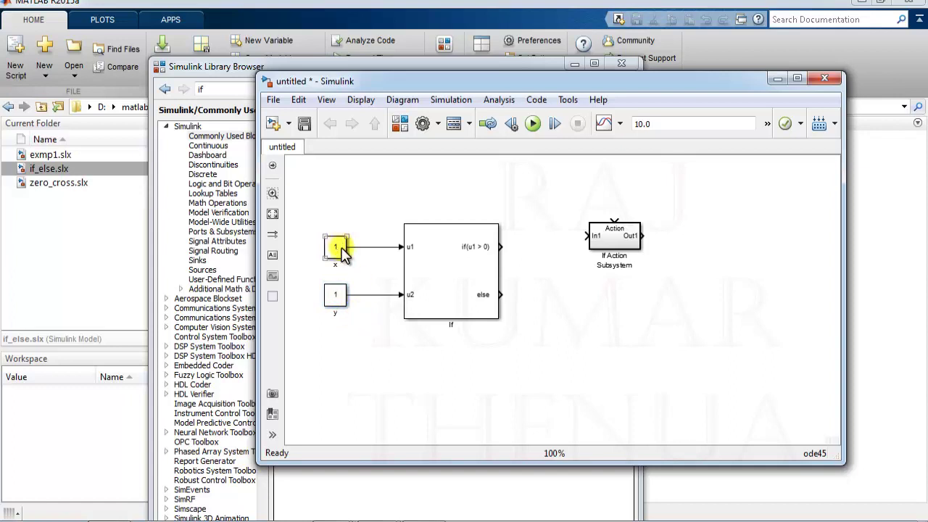
{"action": "left_click", "coordinate": [397, 248]}
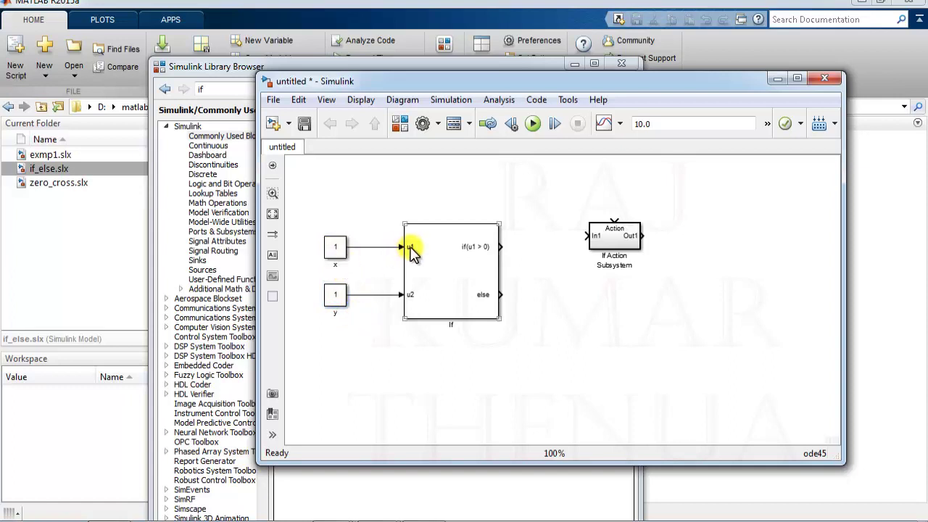
{"action": "left_click", "coordinate": [410, 296]}
{"action": "left_click", "coordinate": [368, 303]}
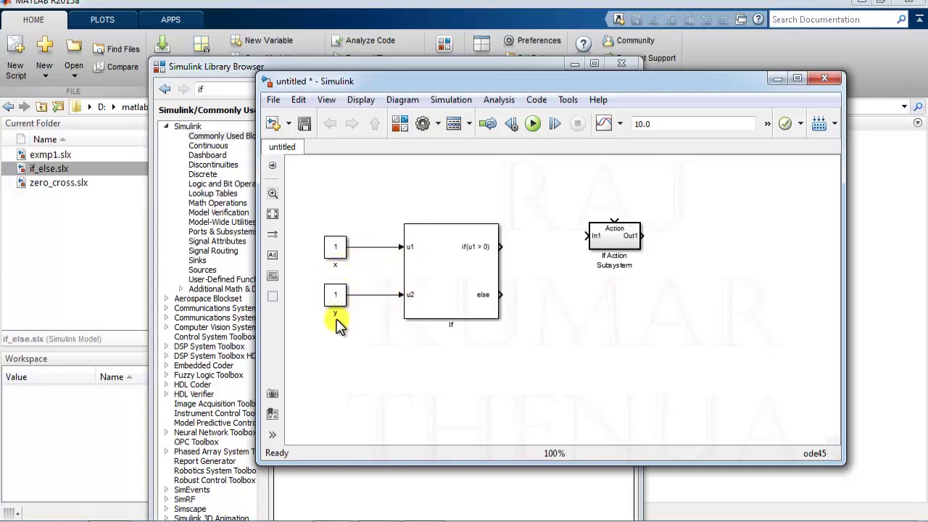
- Set the If block's if expression to u1 > u2
{"action": "left_click", "coordinate": [458, 275]}
{"action": "double_click", "coordinate": [458, 275]}
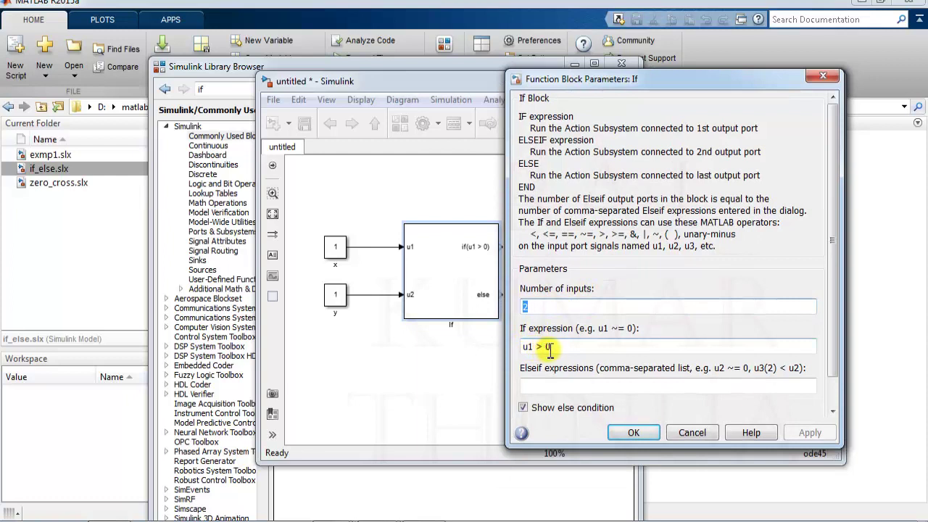
{"action": "key", "text": "Tab"}
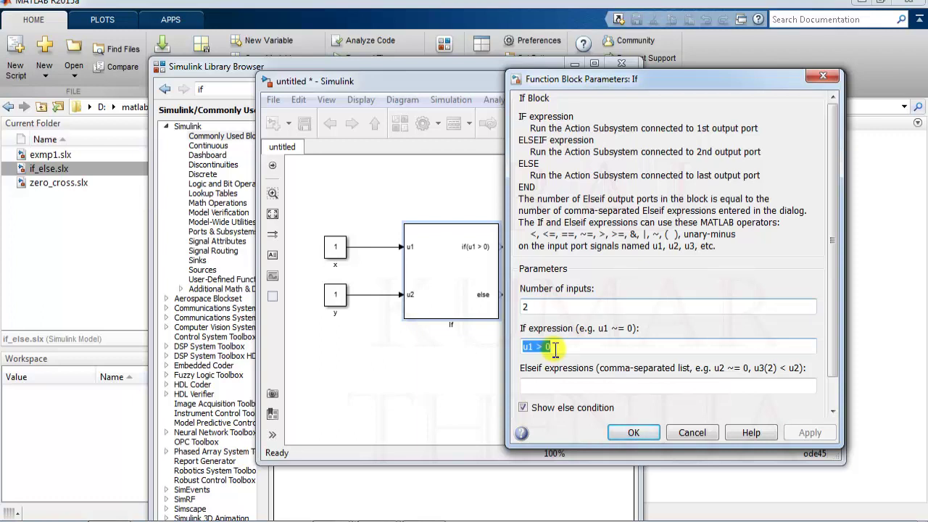
{"action": "left_click", "coordinate": [554, 349]}
{"action": "key", "text": "BackSpace"}
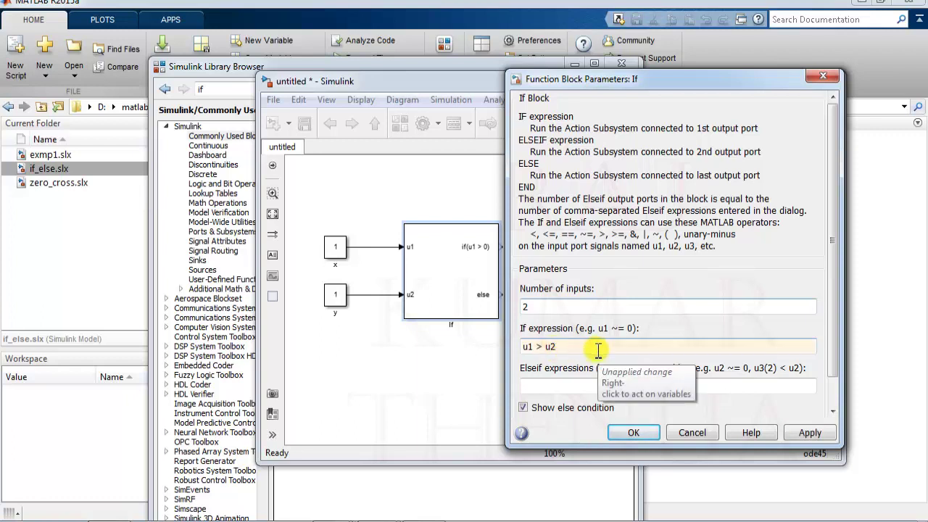
- Enter the elseif expressions u1<u2,u1==u2 for the If block and apply its parameters
{"action": "left_click_drag", "start_coordinate": [589, 85], "coordinate": [642, 76]}
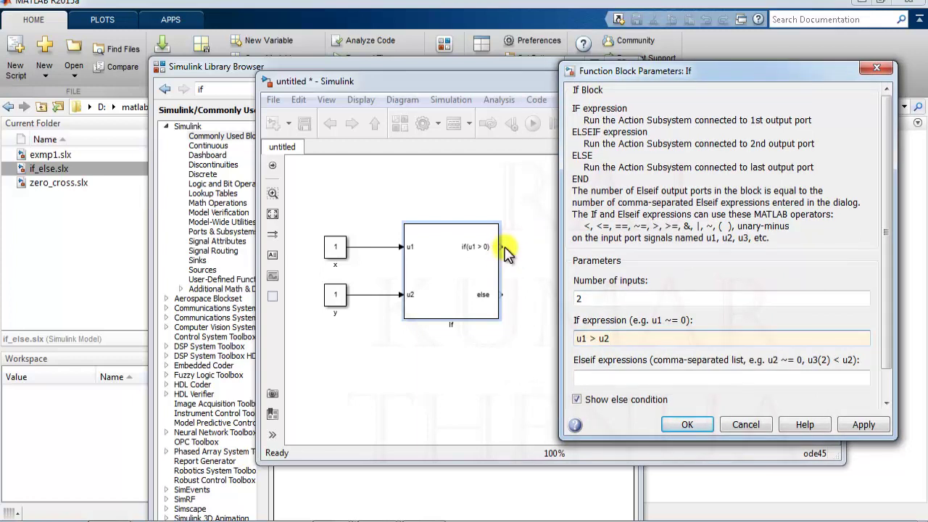
{"action": "left_click", "coordinate": [606, 377]}
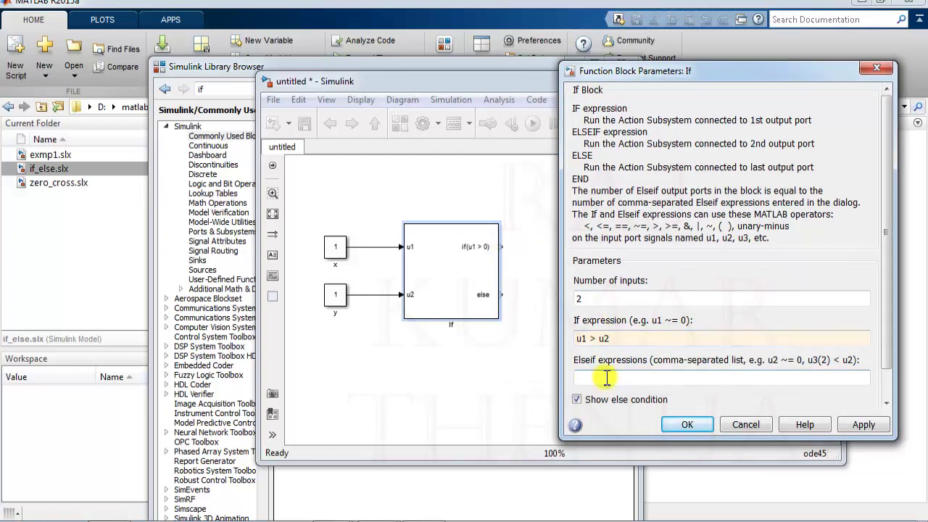
{"action": "type", "text": "u1<u2"}
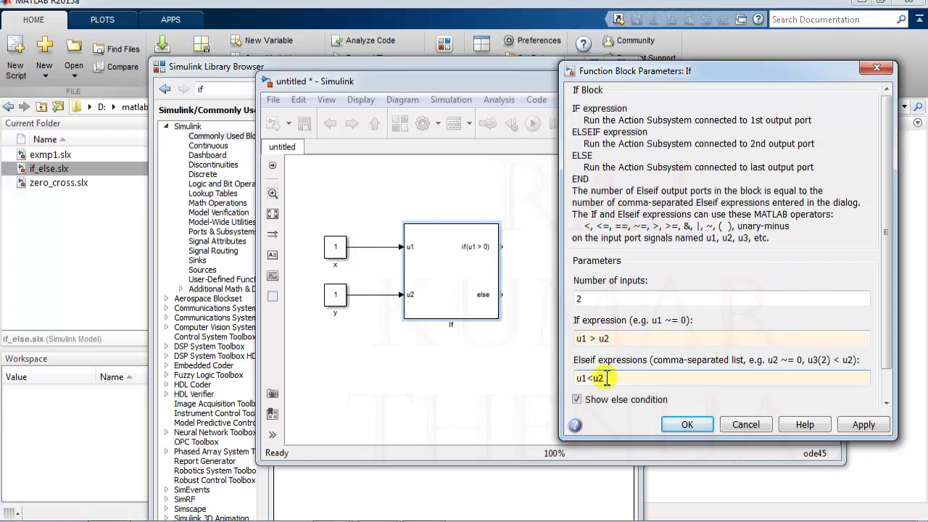
{"action": "scroll", "coordinate": [654, 351], "scroll_direction": "down", "scroll_amount": 1}
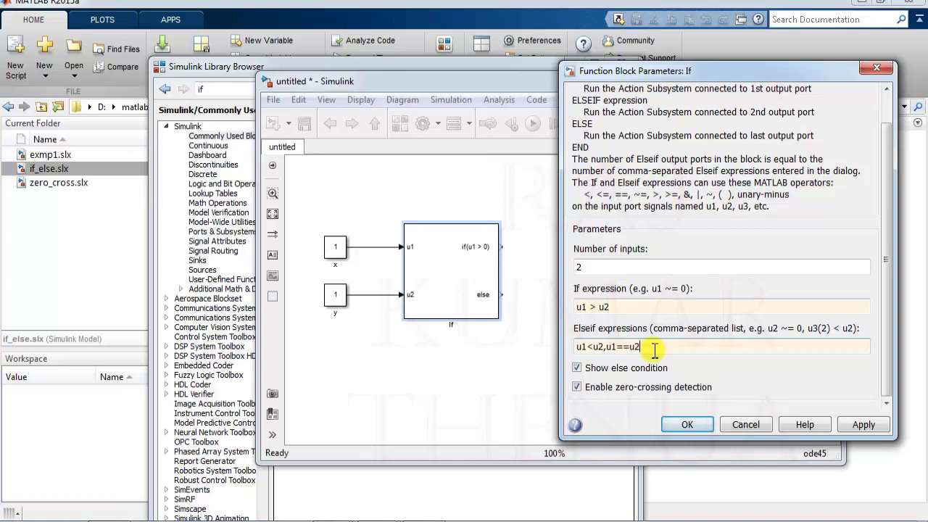
{"action": "left_click_drag", "start_coordinate": [738, 76], "coordinate": [631, 51]}
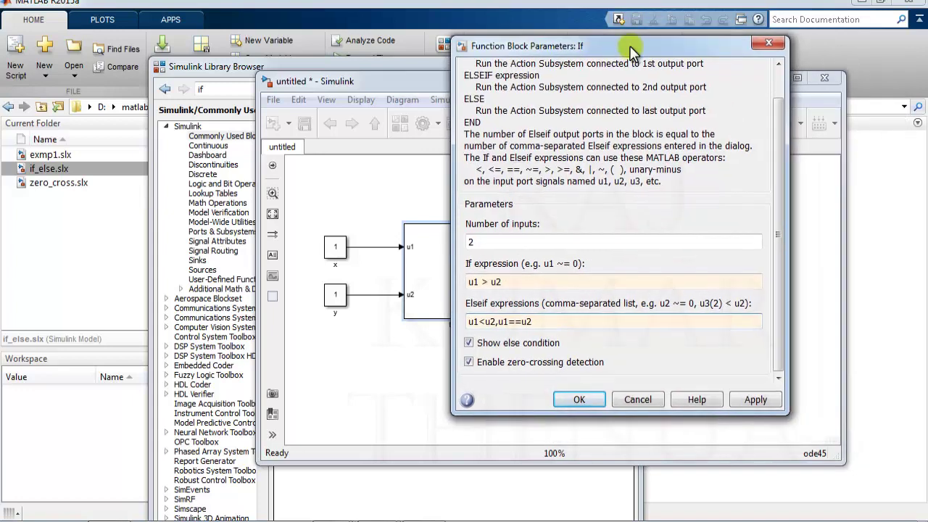
{"action": "left_click", "coordinate": [755, 400]}
{"action": "left_click", "coordinate": [579, 399]}
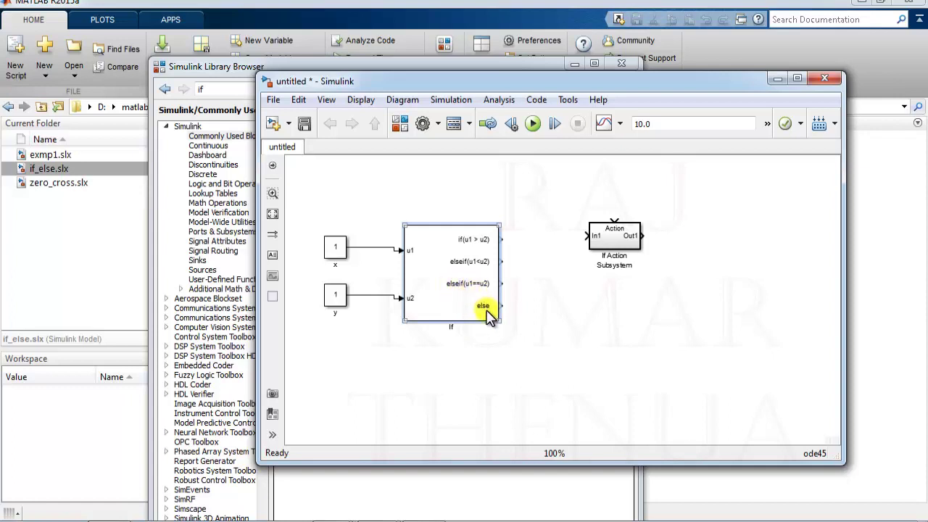
- Reduce the If block's elseif expressions to u1<u2 only, apply the change and close its parameters
{"action": "double_click", "coordinate": [468, 277]}
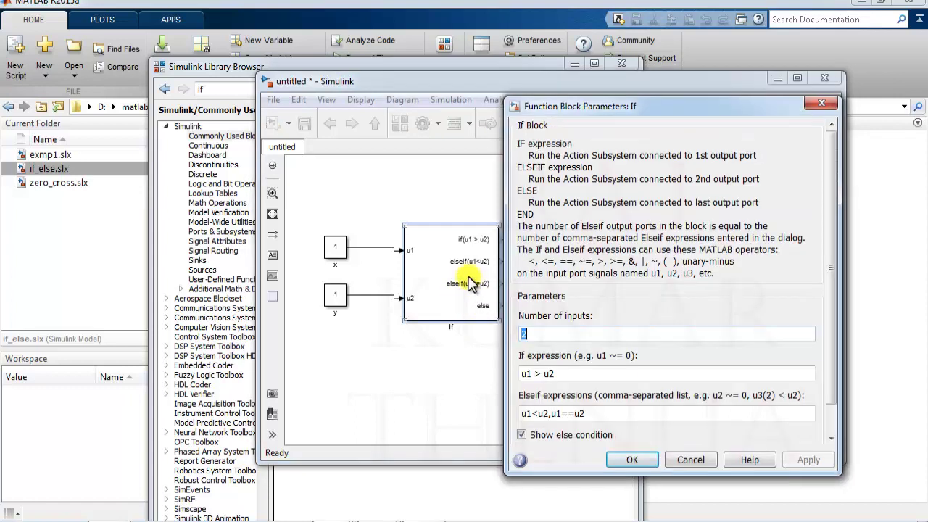
{"action": "left_click", "coordinate": [596, 415]}
{"action": "left_click", "coordinate": [598, 414]}
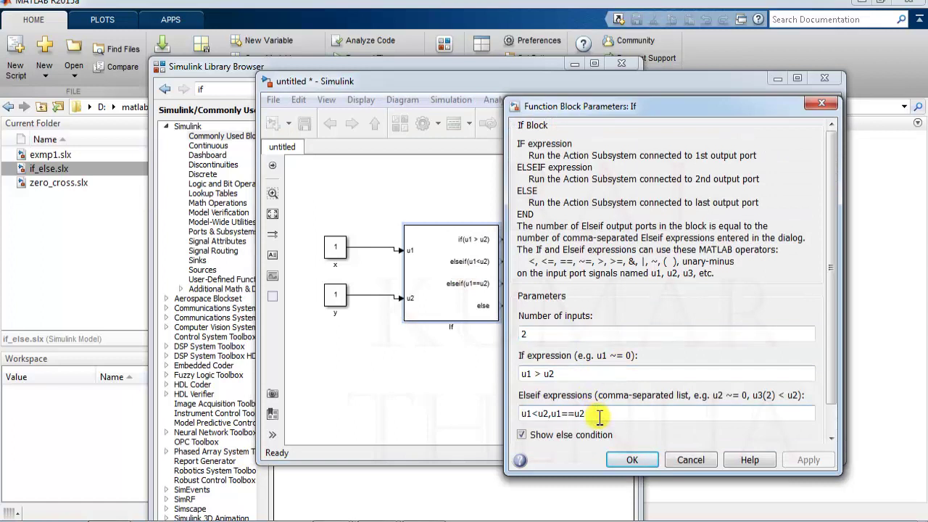
{"action": "key", "text": "BackSpace"}
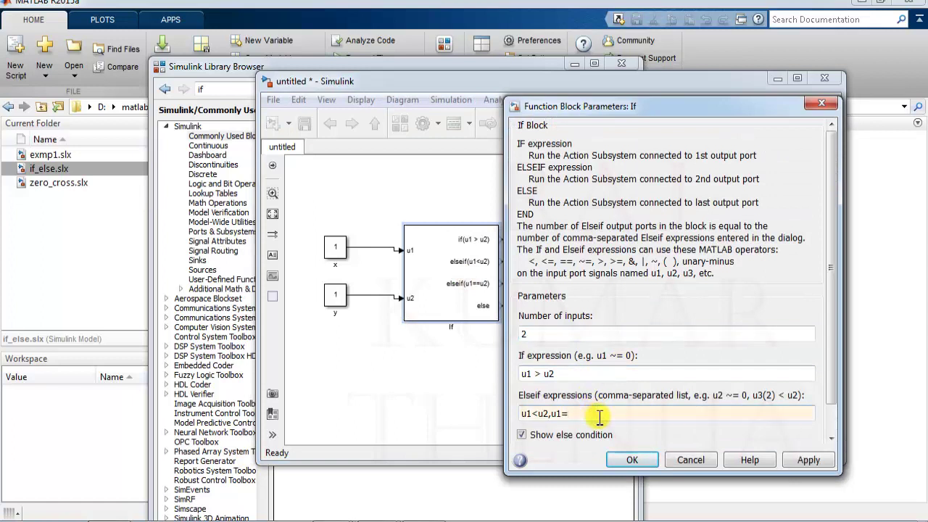
{"action": "key", "text": "BackSpace"}
{"action": "key", "text": "BackSpace"}
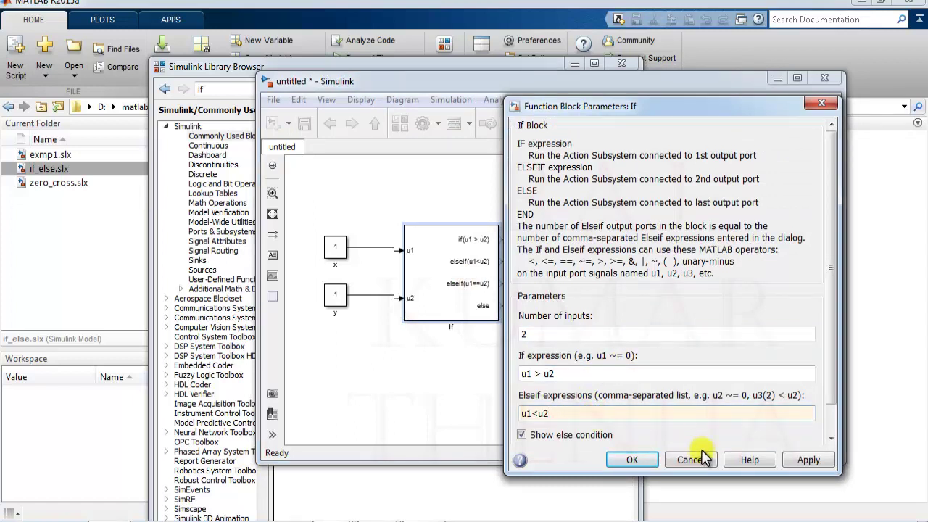
{"action": "left_click", "coordinate": [805, 460]}
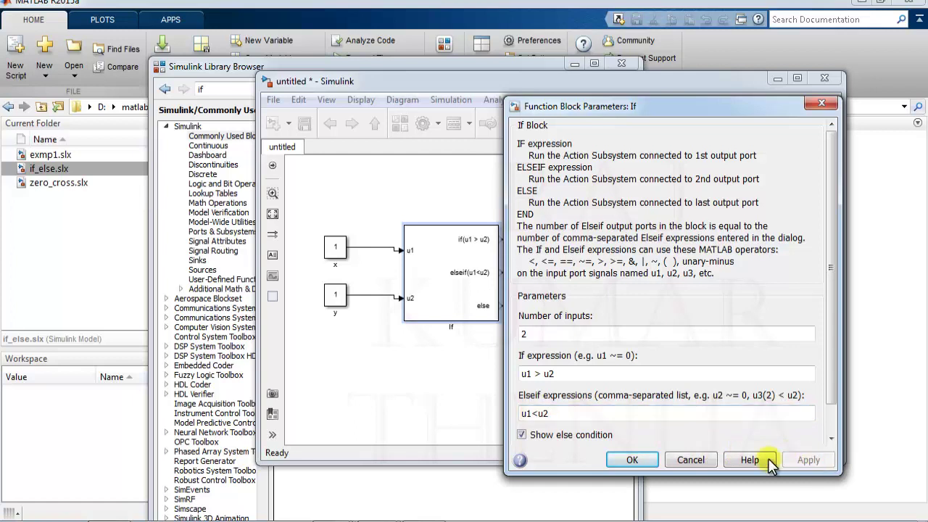
{"action": "left_click", "coordinate": [628, 460]}
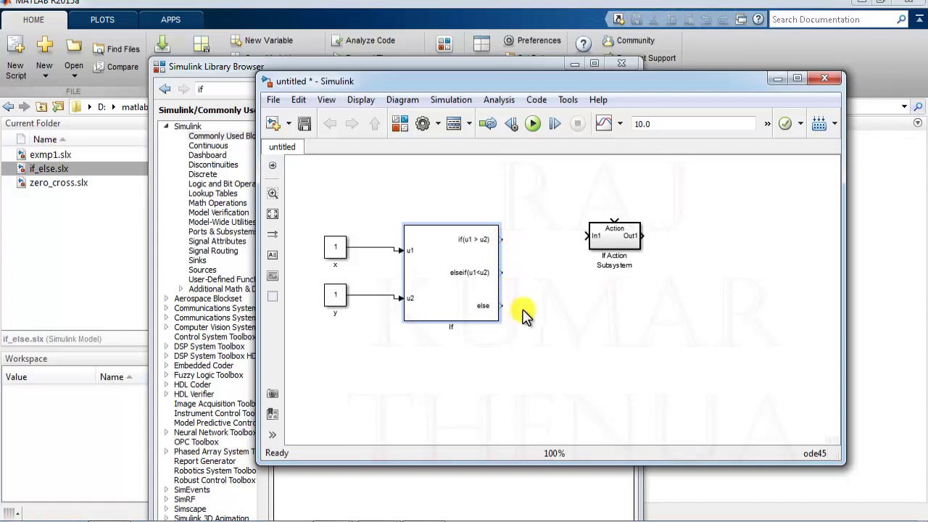
- Align the If block's inputs with the x and y constants and space the If Action Subsystem farther away from it
{"action": "left_click", "coordinate": [478, 250]}
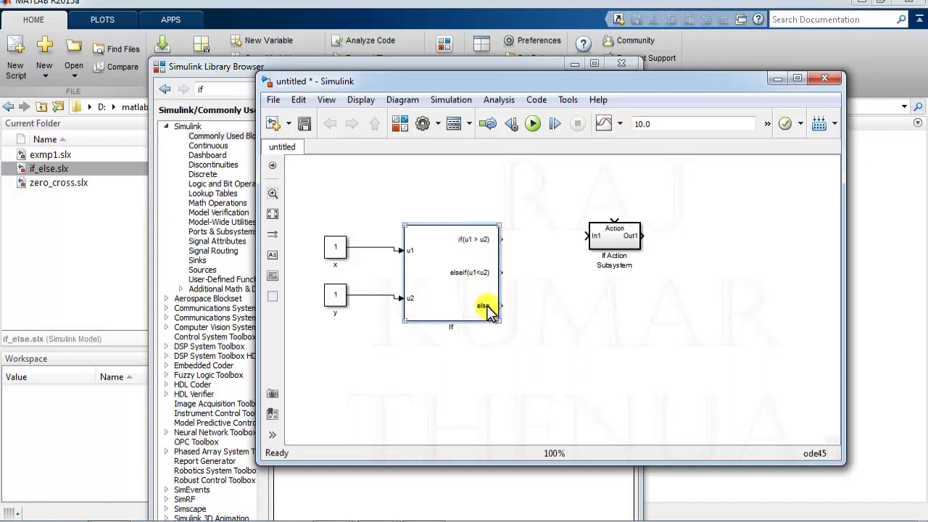
{"action": "left_click_drag", "start_coordinate": [487, 310], "coordinate": [510, 310]}
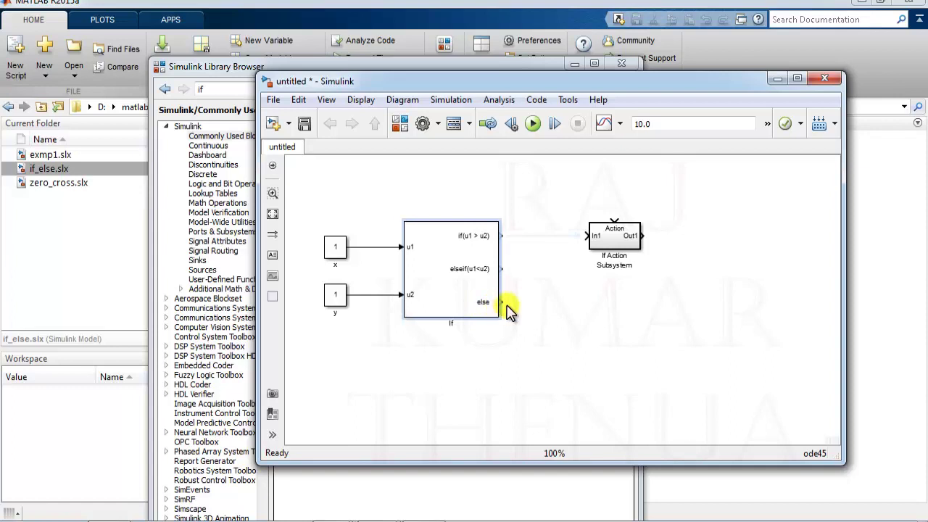
{"action": "left_click", "coordinate": [632, 248]}
{"action": "left_click_drag", "start_coordinate": [451, 253], "coordinate": [469, 253]}
{"action": "left_click_drag", "start_coordinate": [636, 232], "coordinate": [671, 228]}
{"action": "left_click", "coordinate": [511, 231]}
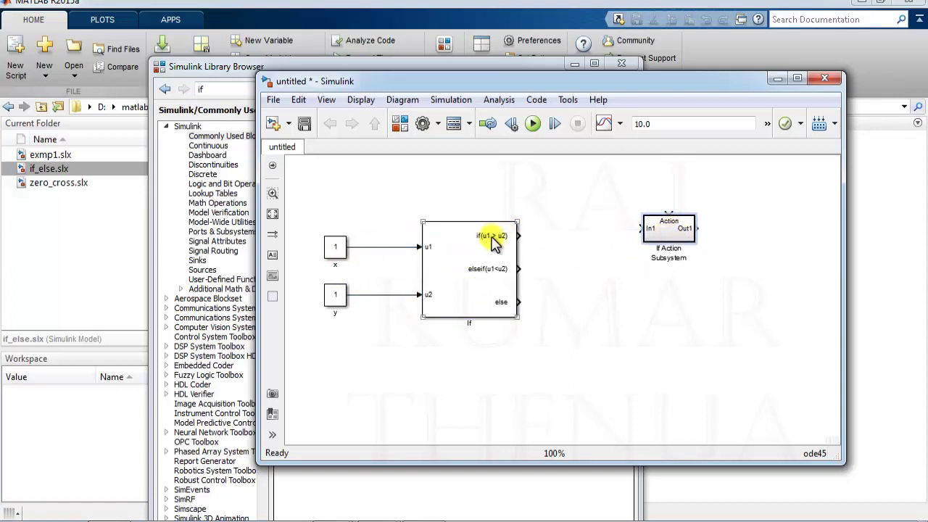
{"action": "left_click_drag", "start_coordinate": [666, 227], "coordinate": [644, 241]}
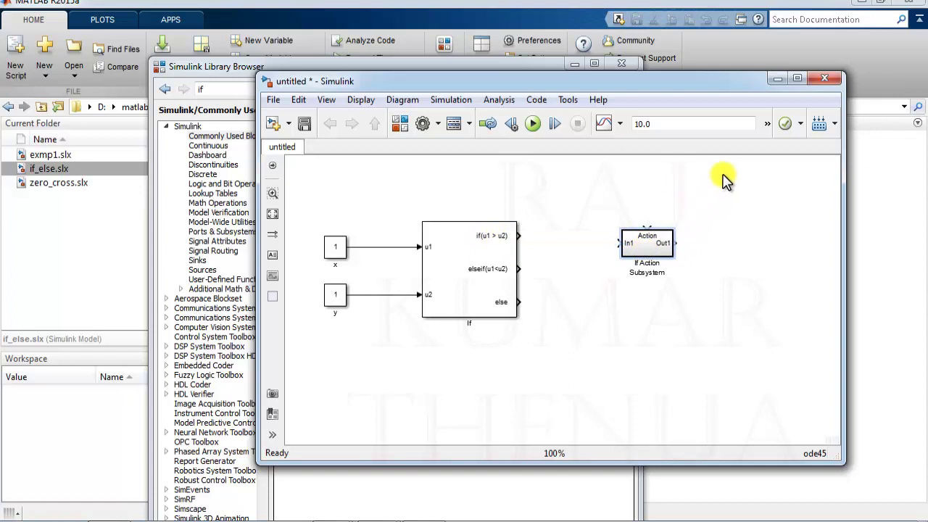
- Insert the image file function from the Desktop as an annotation in the empty canvas area beyond the If Action Subsystem
{"action": "double_click", "coordinate": [697, 183]}
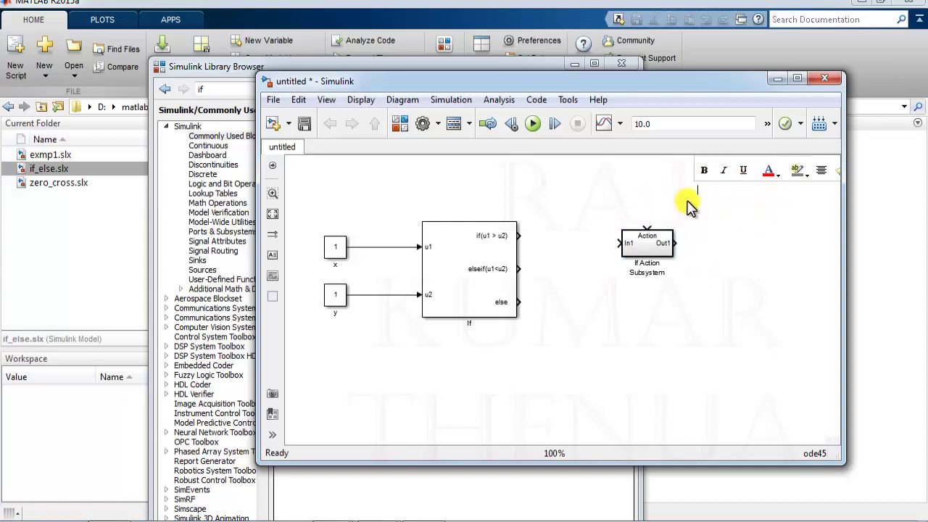
{"action": "left_click", "coordinate": [670, 180]}
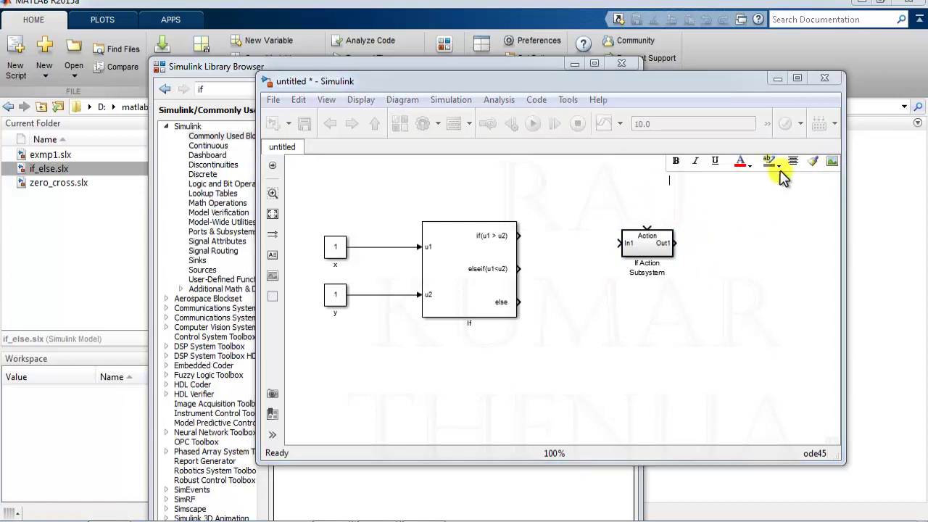
{"action": "left_click", "coordinate": [832, 161]}
{"action": "left_click", "coordinate": [627, 197]}
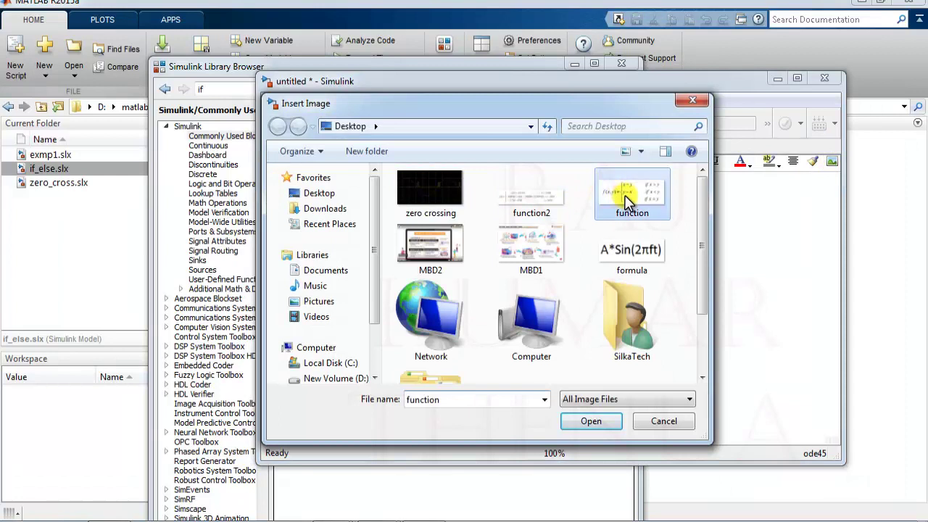
{"action": "left_click", "coordinate": [586, 421]}
{"action": "left_click_drag", "start_coordinate": [550, 436], "coordinate": [670, 426]}
{"action": "left_click", "coordinate": [713, 203]}
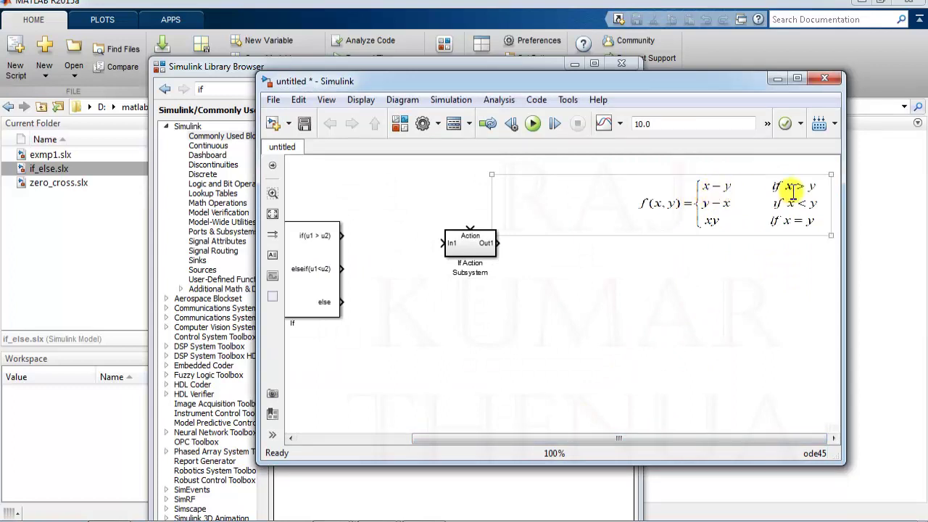
{"action": "left_click", "coordinate": [699, 291]}
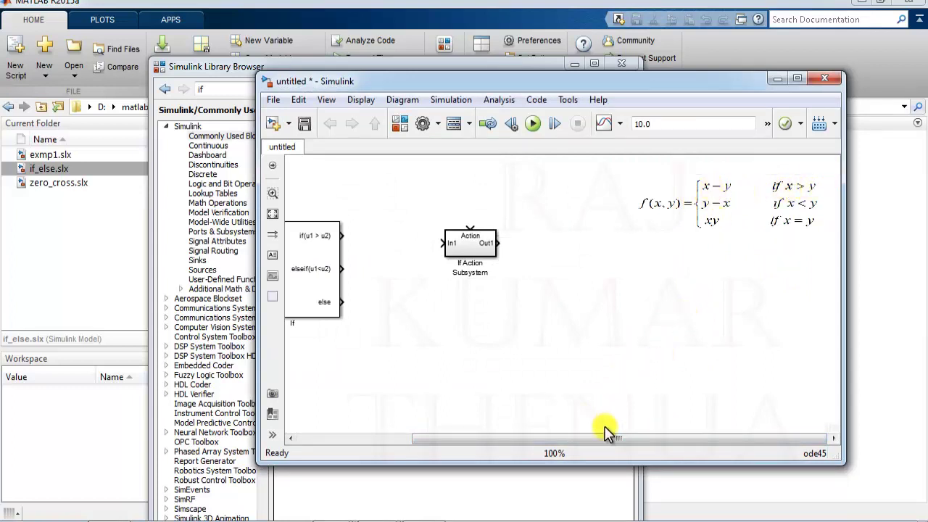
- Add an Add block from Math Operations above the If block and set its list of signs to +-
{"action": "left_click_drag", "start_coordinate": [611, 435], "coordinate": [445, 428]}
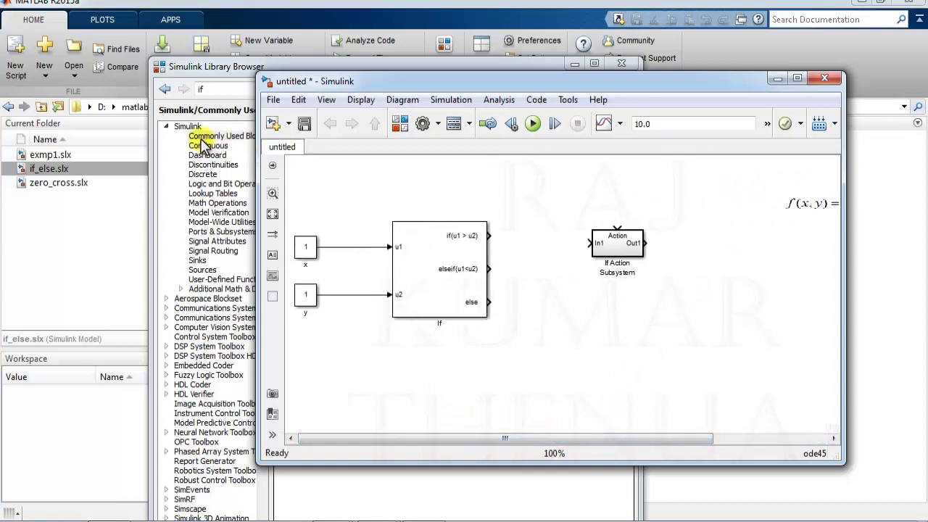
{"action": "left_click", "coordinate": [203, 175]}
{"action": "left_click", "coordinate": [208, 203]}
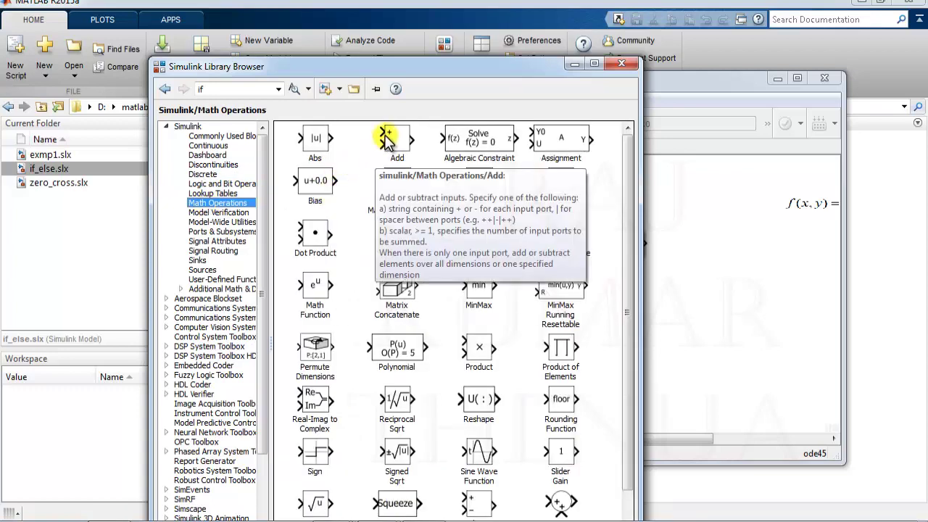
{"action": "left_click_drag", "start_coordinate": [391, 141], "coordinate": [502, 183]}
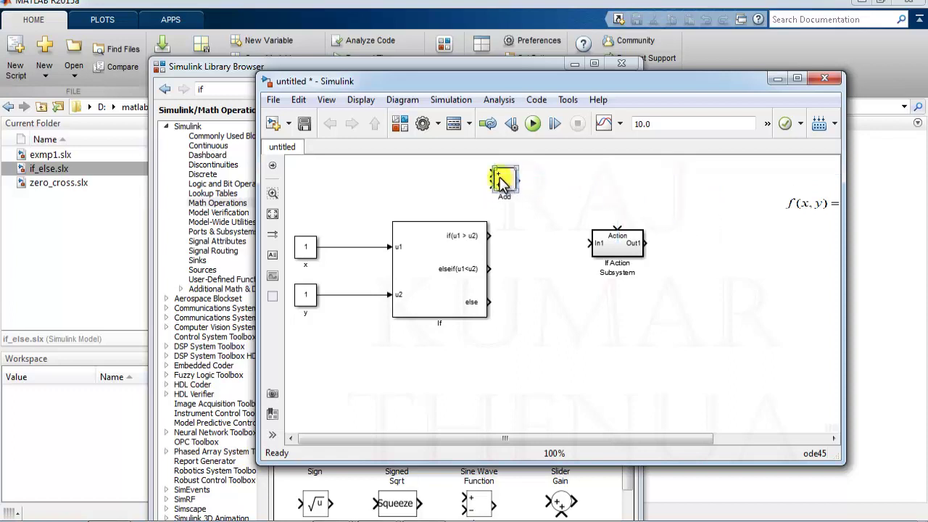
{"action": "double_click", "coordinate": [502, 183]}
{"action": "double_click", "coordinate": [557, 209]}
{"action": "type", "text": "+"}
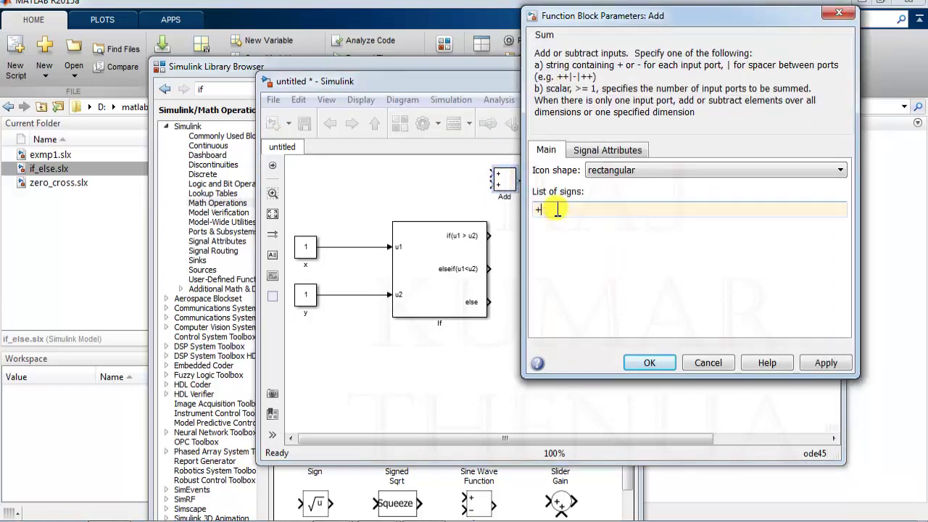
{"action": "type", "text": "-"}
{"action": "left_click", "coordinate": [838, 363]}
{"action": "left_click", "coordinate": [666, 360]}
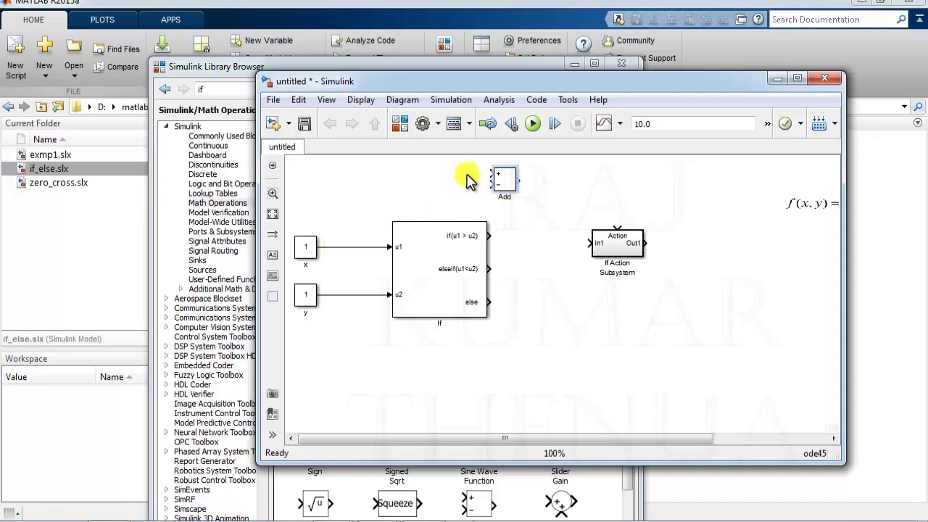
- Connect x to the Add block's + input, y to its - input, and its output to the If Action Subsystem's In1
{"action": "left_click_drag", "start_coordinate": [493, 173], "coordinate": [330, 247]}
{"action": "left_click_drag", "start_coordinate": [493, 184], "coordinate": [359, 294]}
{"action": "left_click_drag", "start_coordinate": [519, 181], "coordinate": [588, 244]}
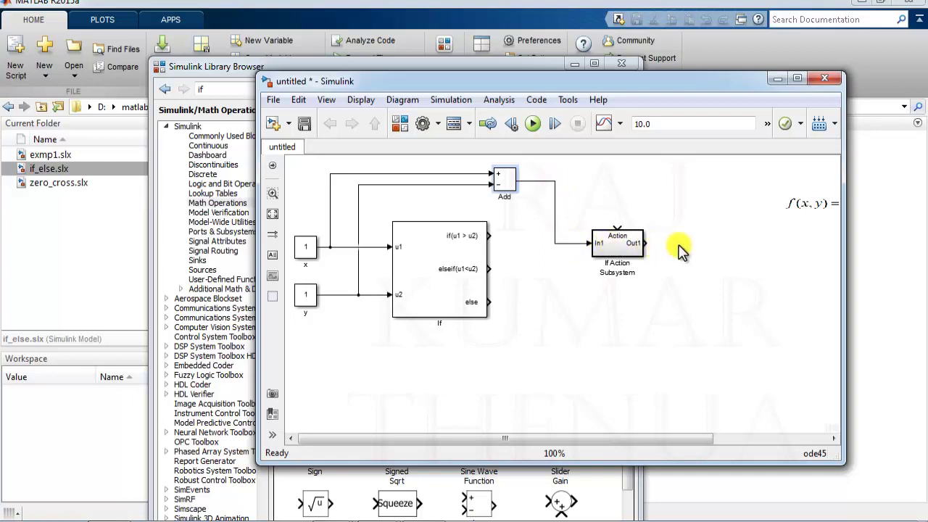
- Add a Display block from Sinks, connect it to the If Action Subsystem's Out1 and make it slightly narrower
{"action": "left_click", "coordinate": [203, 270]}
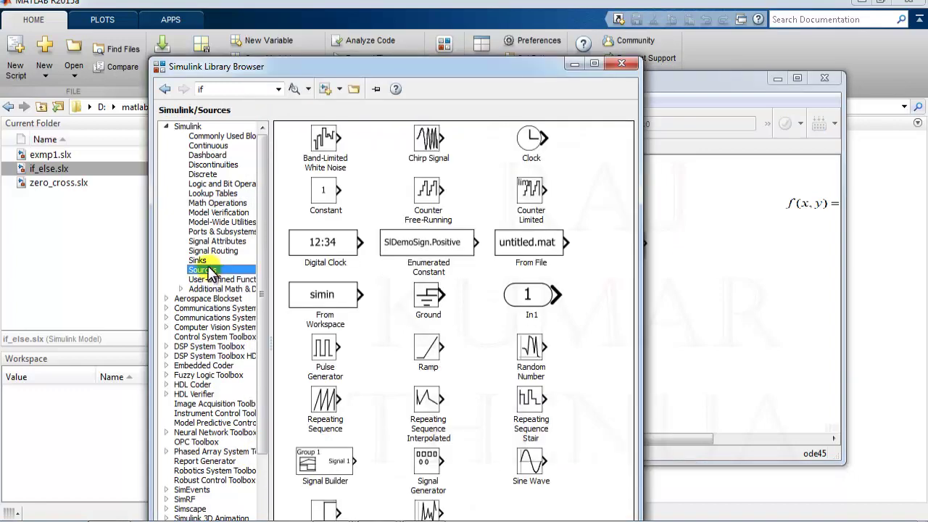
{"action": "left_click", "coordinate": [199, 260]}
{"action": "left_click_drag", "start_coordinate": [313, 147], "coordinate": [641, 216]}
{"action": "left_click_drag", "start_coordinate": [715, 232], "coordinate": [727, 250]}
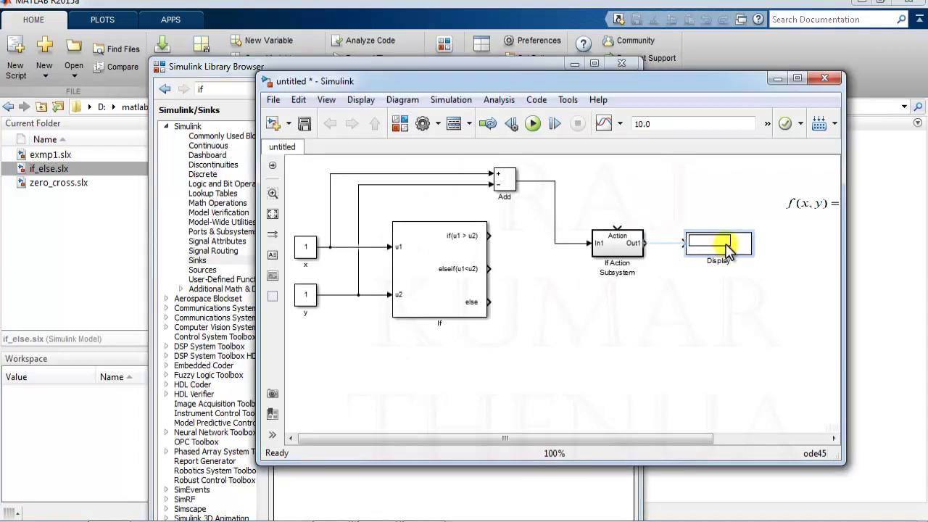
{"action": "left_click", "coordinate": [662, 244]}
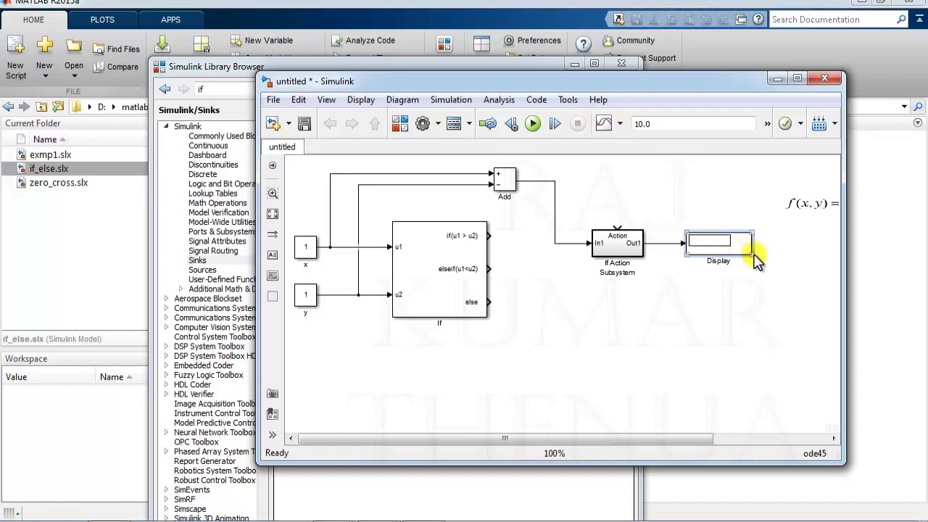
{"action": "left_click_drag", "start_coordinate": [747, 249], "coordinate": [740, 252]}
- Connect the If block's if(u1 > u2) output to the If Action Subsystem's Action port
{"action": "left_click_drag", "start_coordinate": [490, 236], "coordinate": [618, 226]}
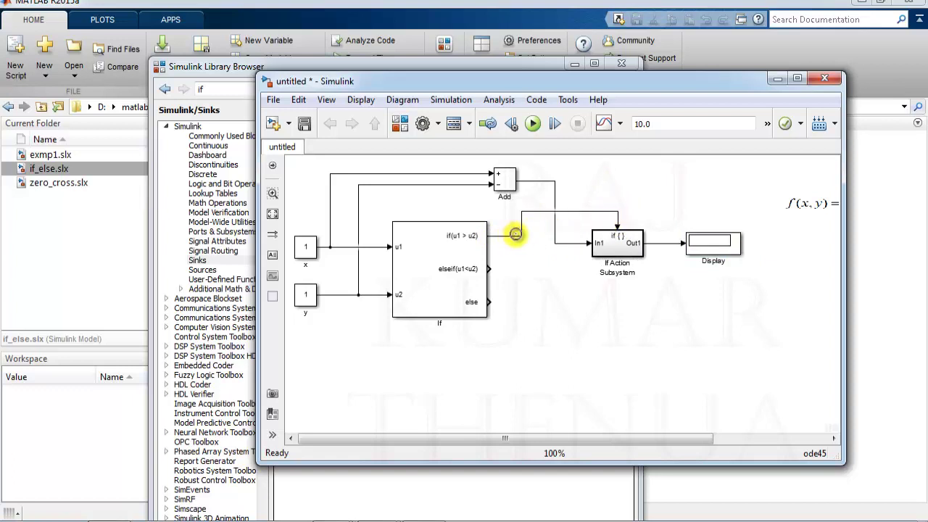
{"action": "left_click", "coordinate": [488, 237]}
{"action": "left_click", "coordinate": [536, 241]}
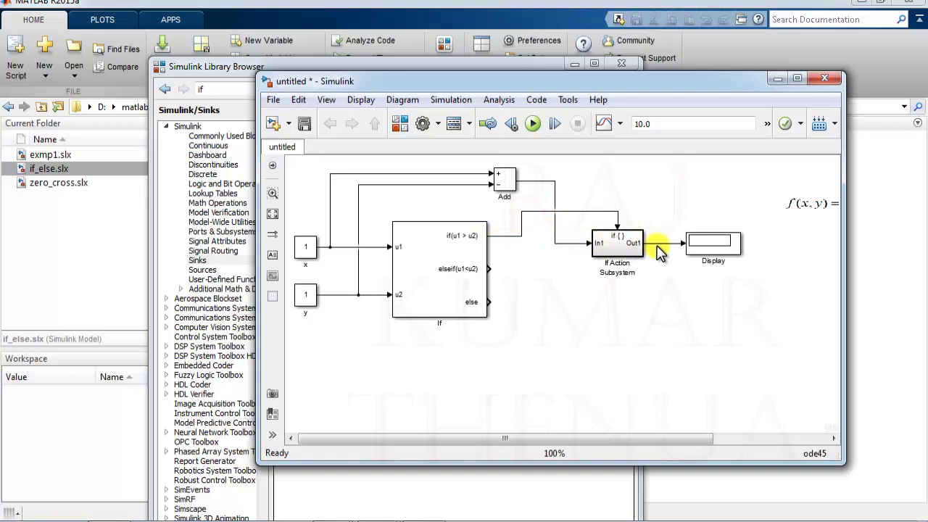
{"action": "left_click", "coordinate": [618, 252]}
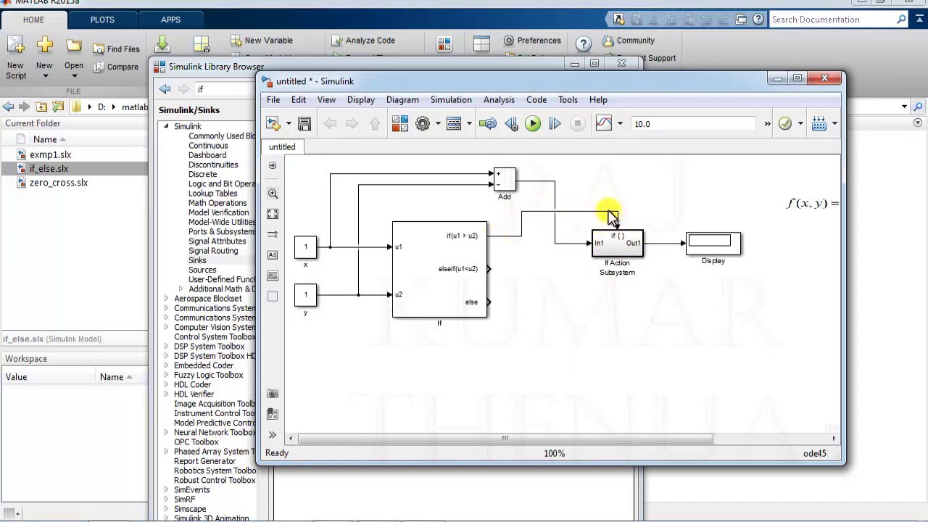
{"action": "left_click", "coordinate": [635, 245]}
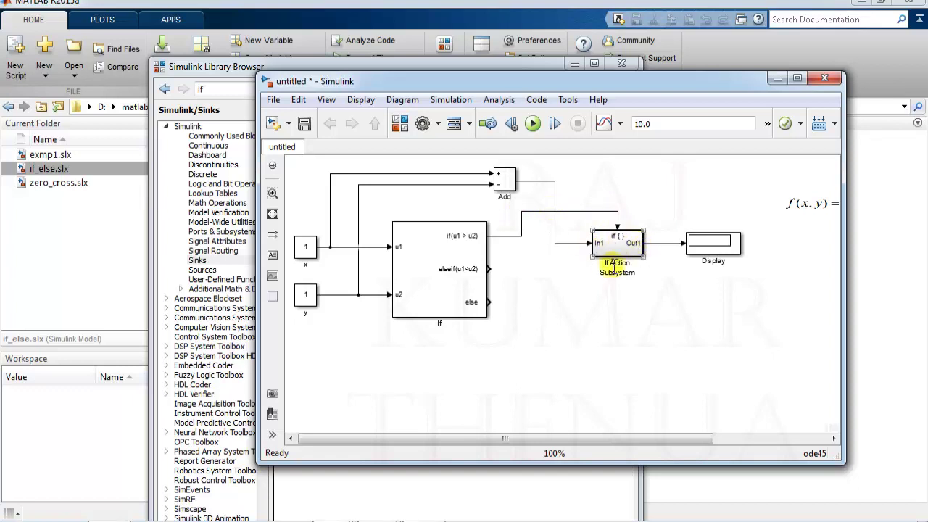
{"action": "left_click", "coordinate": [643, 271]}
{"action": "left_click", "coordinate": [623, 255]}
{"action": "left_click", "coordinate": [539, 275]}
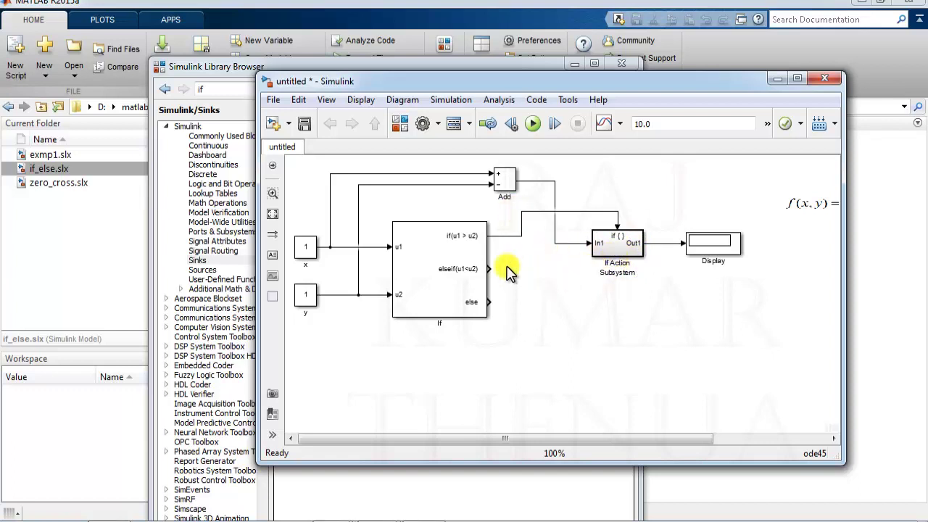
- Duplicate the Add block and place the copy beside the If block's else output
{"action": "left_click", "coordinate": [506, 179]}
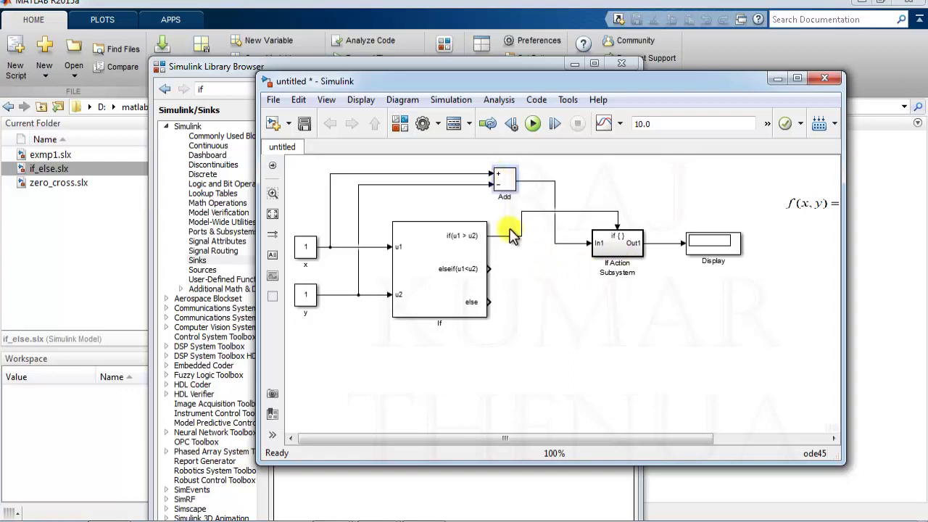
{"action": "left_click", "coordinate": [534, 277]}
{"action": "key", "text": "ctrl+v"}
{"action": "left_click_drag", "start_coordinate": [534, 281], "coordinate": [553, 299]}
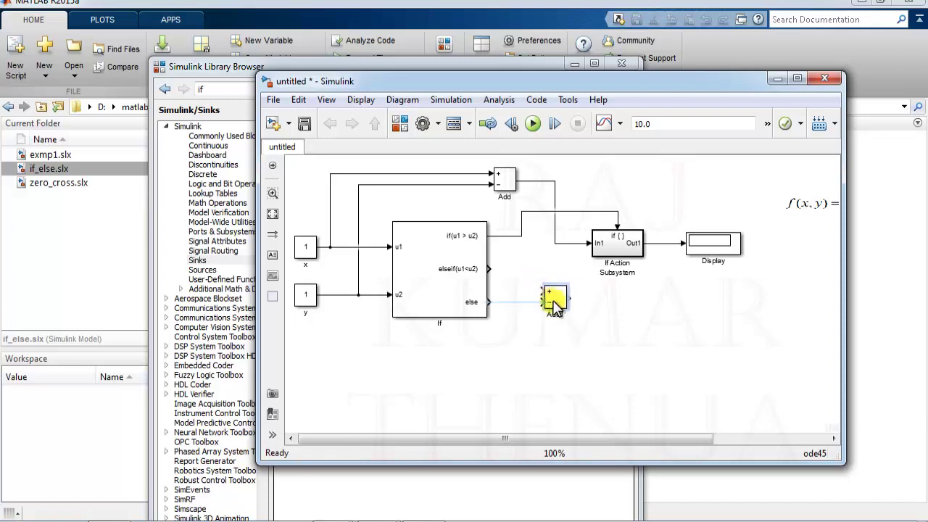
- Duplicate the If Action Subsystem and the Display block, placing the copies below the originals
{"action": "left_click", "coordinate": [630, 247]}
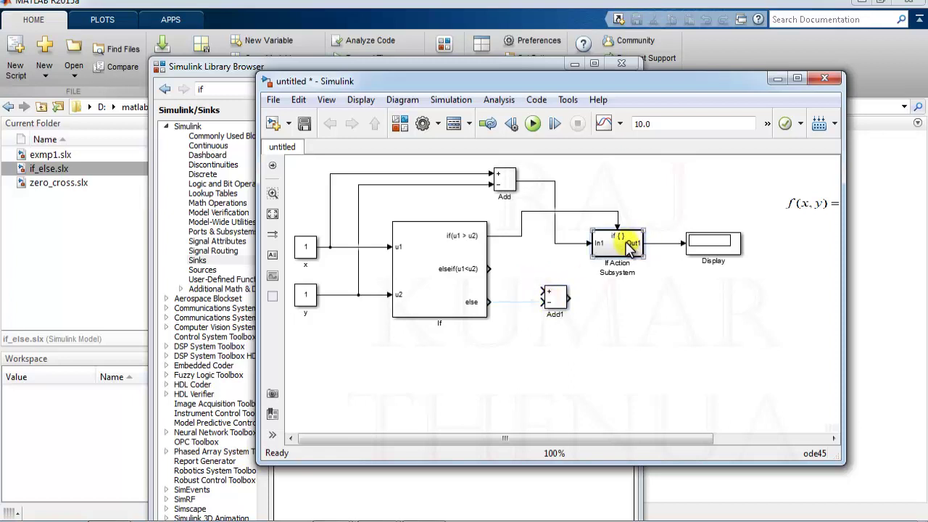
{"action": "key", "text": "ctrl+v"}
{"action": "left_click", "coordinate": [725, 246]}
{"action": "key", "text": "ctrl+v"}
- Connect x to the - input and y to the + input of Add1, and its output to the second action subsystem's In1
{"action": "left_click_drag", "start_coordinate": [556, 297], "coordinate": [338, 247]}
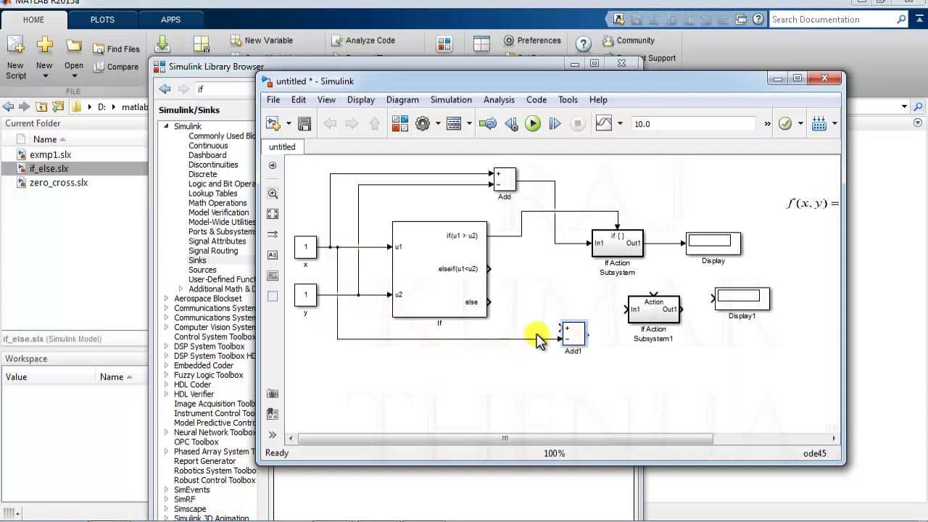
{"action": "mouse_move", "coordinate": [492, 332]}
{"action": "left_mouse_down"}
{"action": "mouse_move", "coordinate": [373, 307]}
{"action": "mouse_move", "coordinate": [374, 294]}
{"action": "left_mouse_up"}
{"action": "mouse_move", "coordinate": [577, 337]}
{"action": "left_mouse_down"}
{"action": "mouse_move", "coordinate": [577, 348]}
{"action": "mouse_move", "coordinate": [563, 341]}
{"action": "mouse_move", "coordinate": [601, 305]}
{"action": "mouse_move", "coordinate": [627, 309]}
{"action": "left_mouse_up"}
- Connect the If block's elseif(u1<u2) output to the second subsystem's Action port and align Display1 with that subsystem's Out1
{"action": "mouse_move", "coordinate": [490, 269]}
{"action": "left_mouse_down"}
{"action": "mouse_move", "coordinate": [645, 283]}
{"action": "mouse_move", "coordinate": [654, 293]}
{"action": "left_mouse_up"}
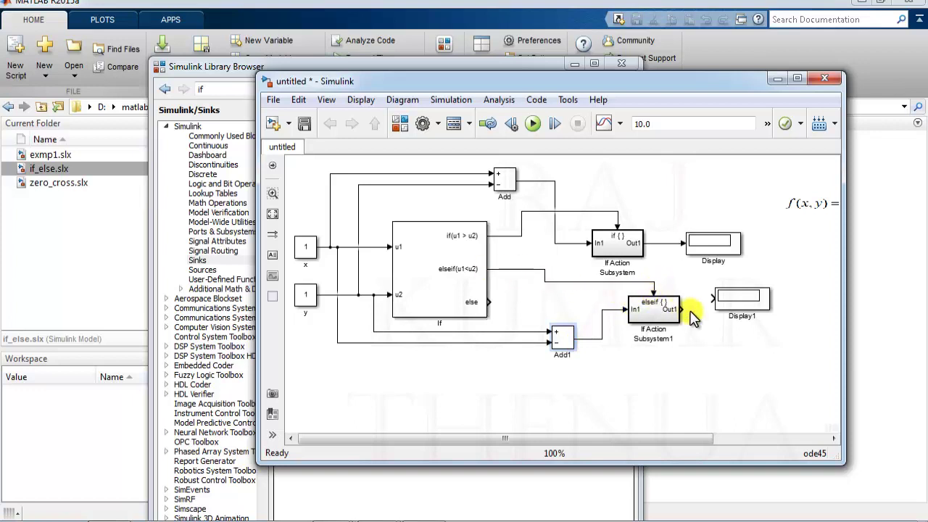
{"action": "left_click_drag", "start_coordinate": [735, 297], "coordinate": [695, 308]}
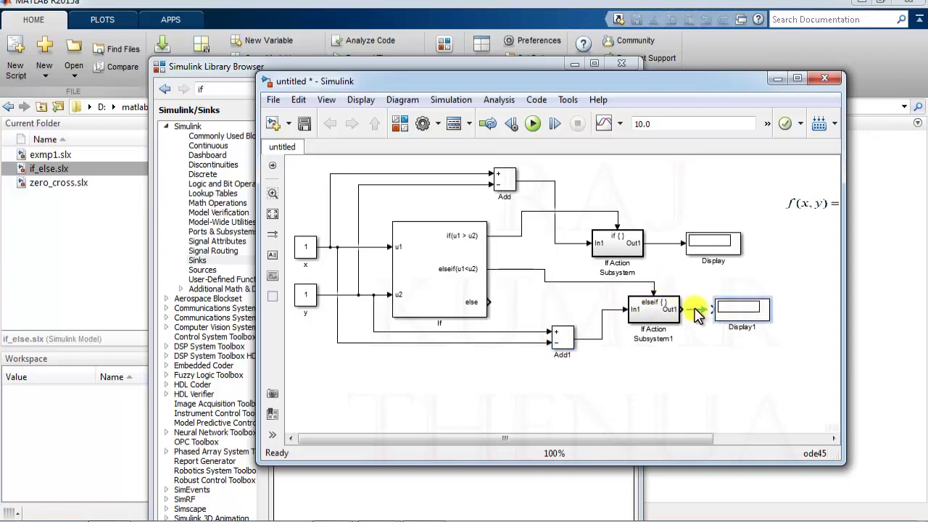
- Duplicate the second action subsystem and its display below the originals, and connect the If block's else output to the new subsystem's Action port
{"action": "left_click", "coordinate": [637, 371]}
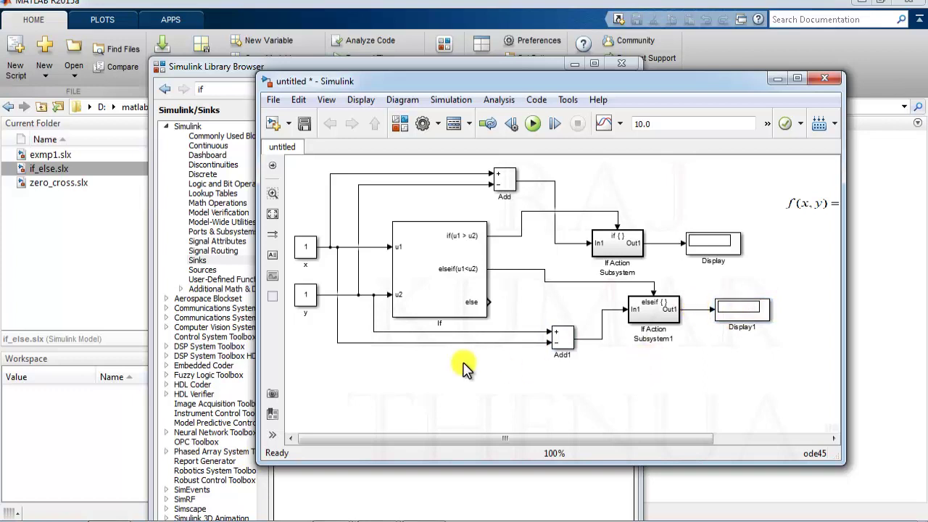
{"action": "left_click", "coordinate": [650, 314]}
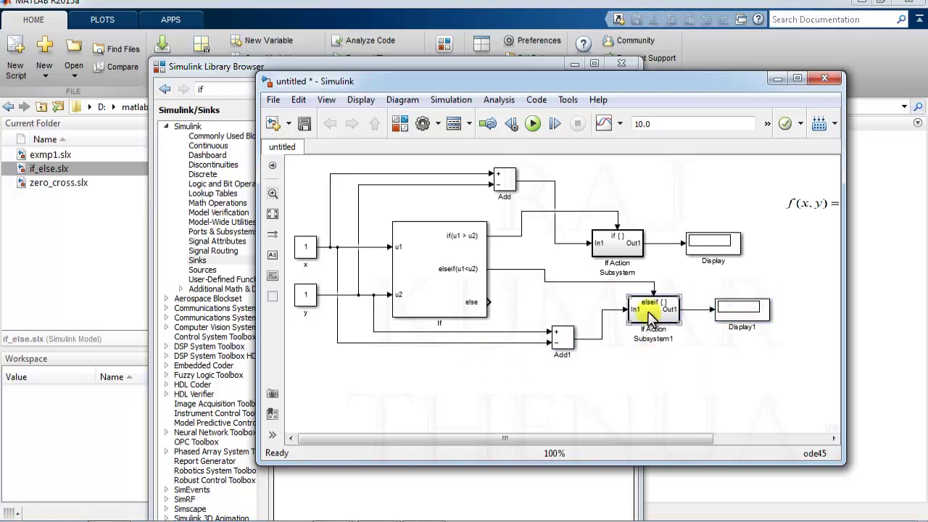
{"action": "left_click", "coordinate": [649, 384]}
{"action": "key", "text": "ctrl+v"}
{"action": "left_click", "coordinate": [742, 313]}
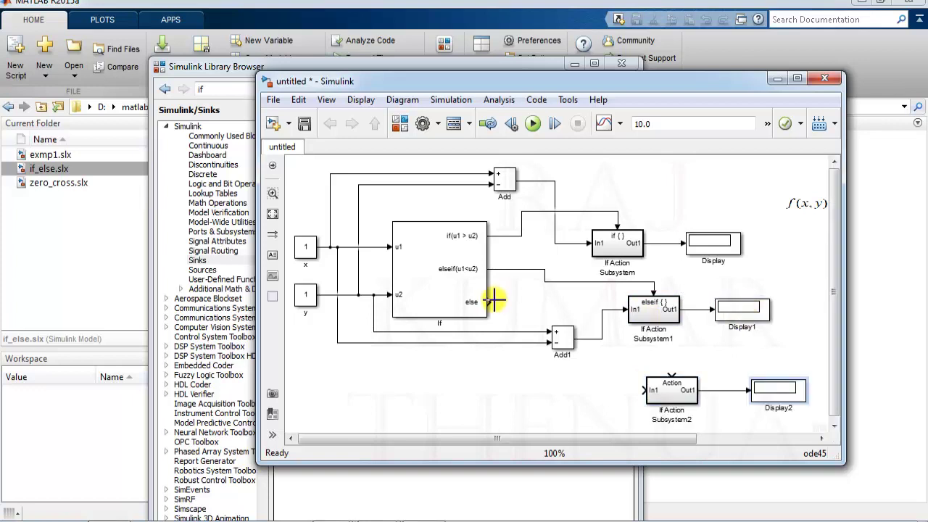
{"action": "left_click_drag", "start_coordinate": [490, 301], "coordinate": [674, 372]}
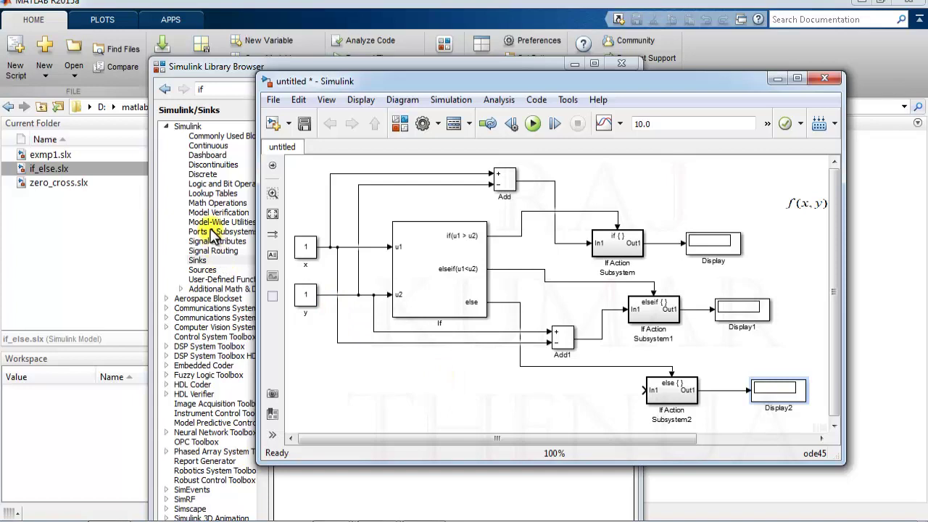
- Add a Product block from Math Operations, feed it x and y, and connect its output to the else subsystem's In1
{"action": "left_click", "coordinate": [216, 203]}
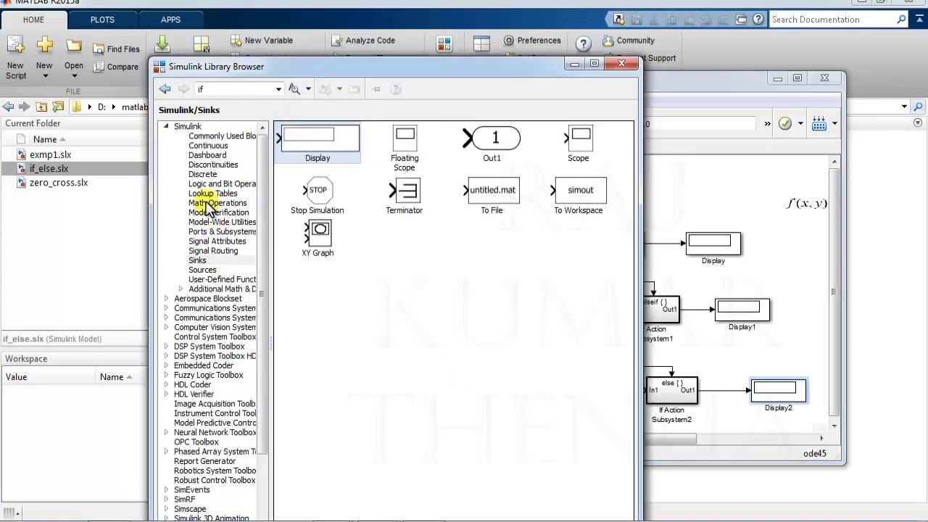
{"action": "left_click_drag", "start_coordinate": [476, 346], "coordinate": [442, 332]}
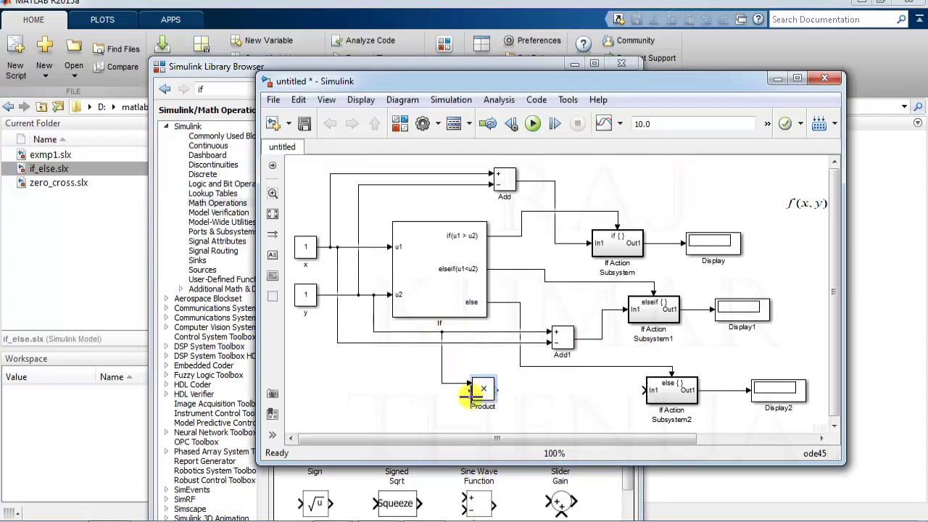
{"action": "mouse_move", "coordinate": [465, 395]}
{"action": "left_mouse_down"}
{"action": "mouse_move", "coordinate": [414, 389]}
{"action": "mouse_move", "coordinate": [394, 348]}
{"action": "mouse_move", "coordinate": [400, 342]}
{"action": "left_mouse_up"}
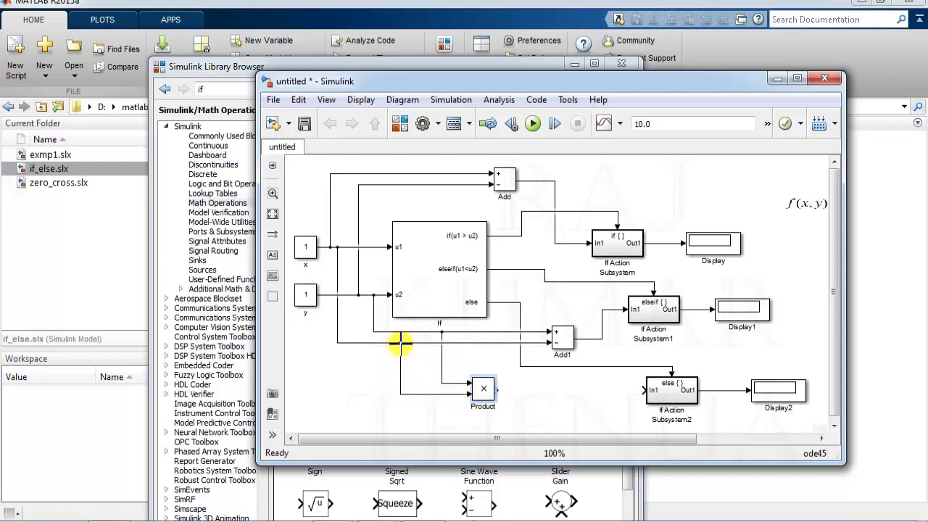
{"action": "left_click_drag", "start_coordinate": [500, 392], "coordinate": [651, 392]}
{"action": "left_click_drag", "start_coordinate": [771, 384], "coordinate": [759, 384]}
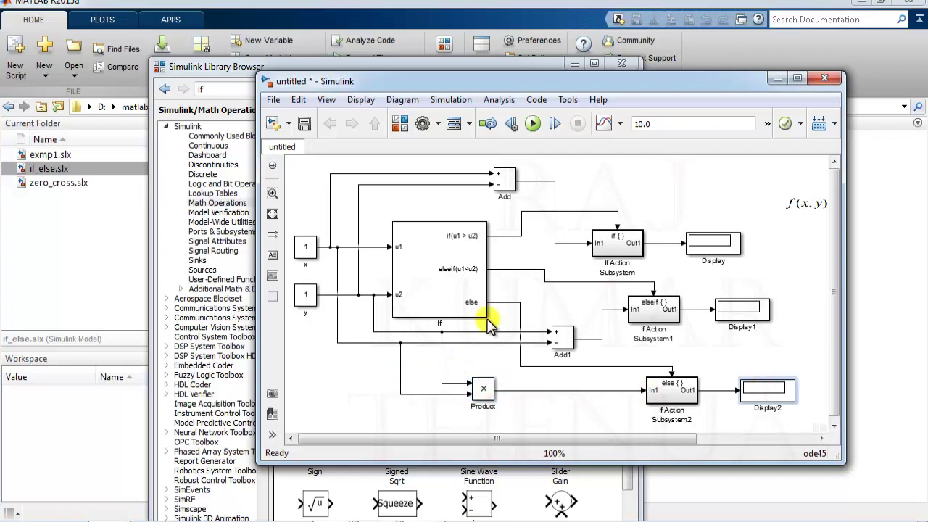
- Set the constant values of both x and y to 2
{"action": "double_click", "coordinate": [306, 248]}
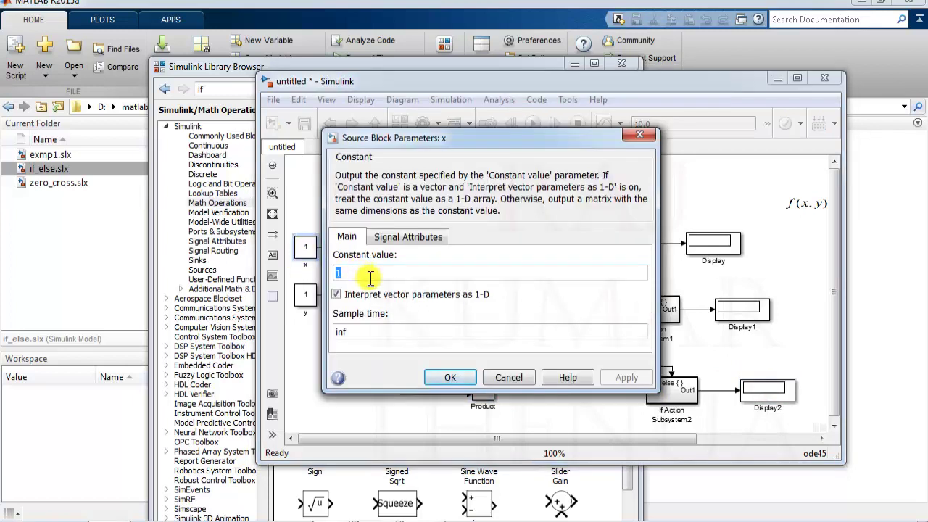
{"action": "type", "text": "2"}
{"action": "left_click", "coordinate": [454, 375]}
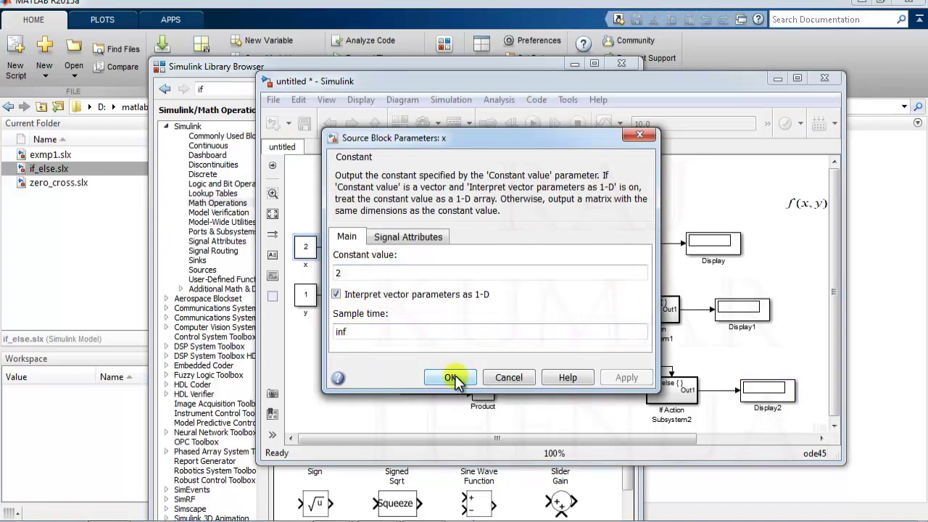
{"action": "double_click", "coordinate": [305, 294]}
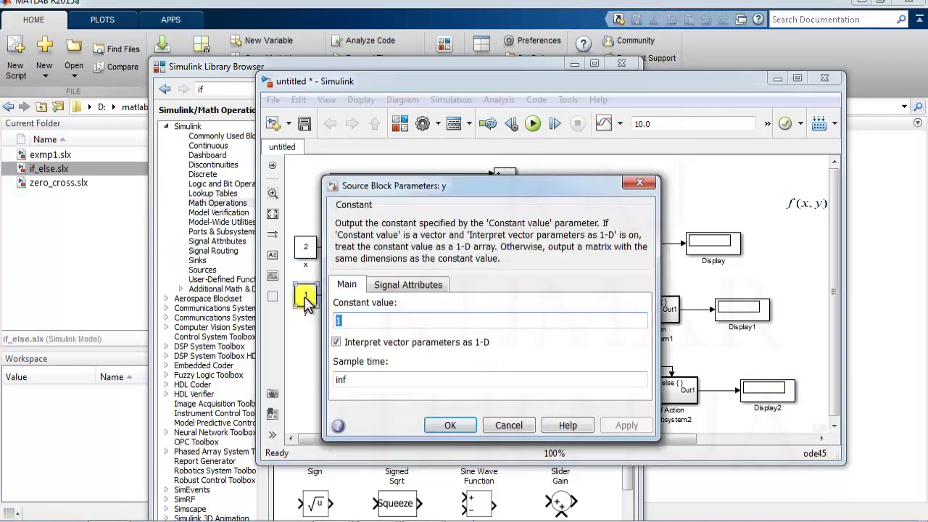
{"action": "type", "text": "2"}
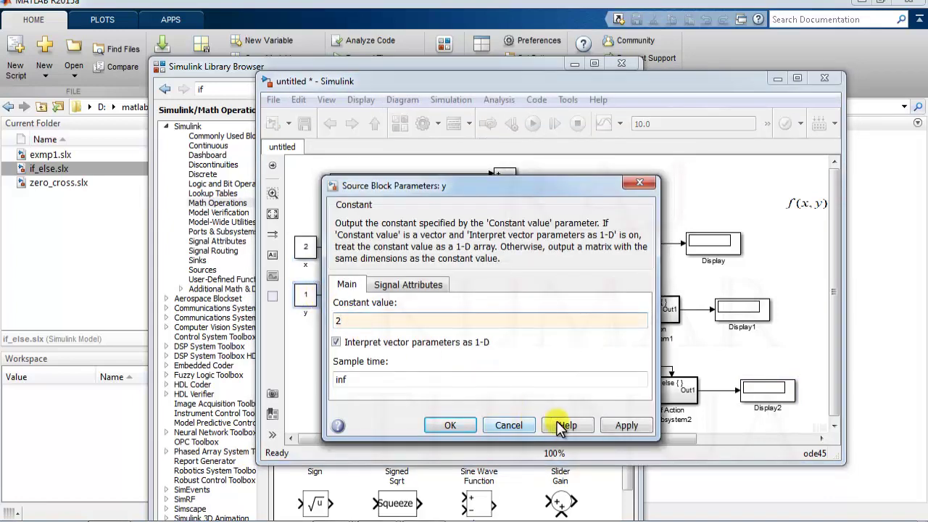
{"action": "left_click", "coordinate": [624, 425]}
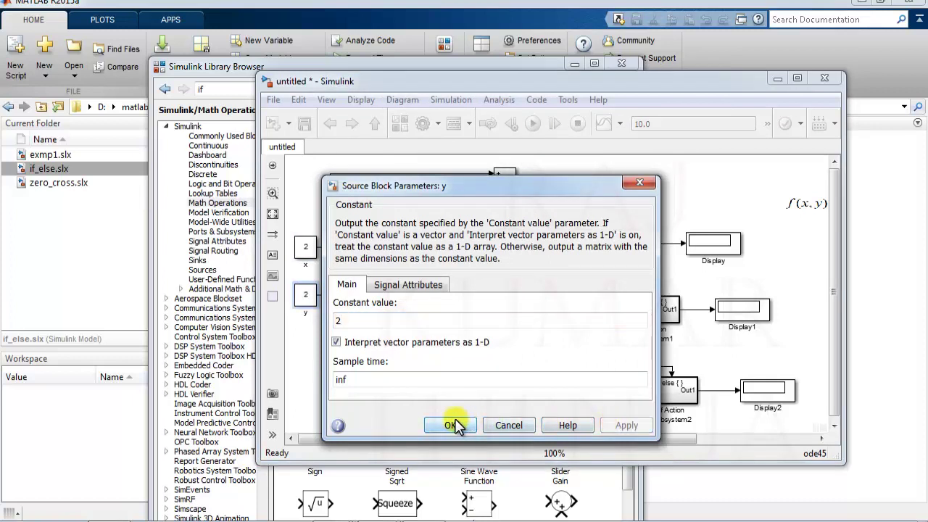
{"action": "left_click", "coordinate": [453, 425]}
{"action": "left_click", "coordinate": [314, 295]}
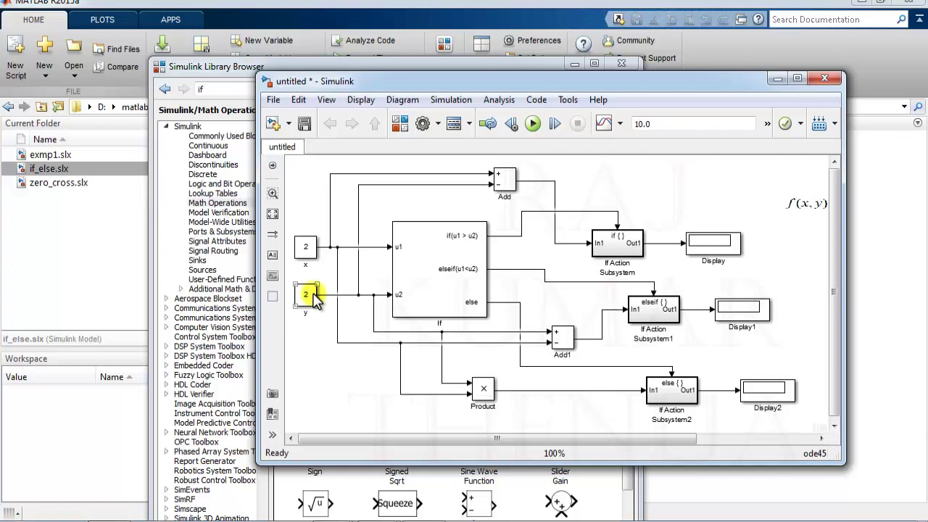
- Run the simulation, then maximize the model window and fit the whole diagram to the view
{"action": "left_click", "coordinate": [773, 391]}
{"action": "left_click", "coordinate": [752, 327]}
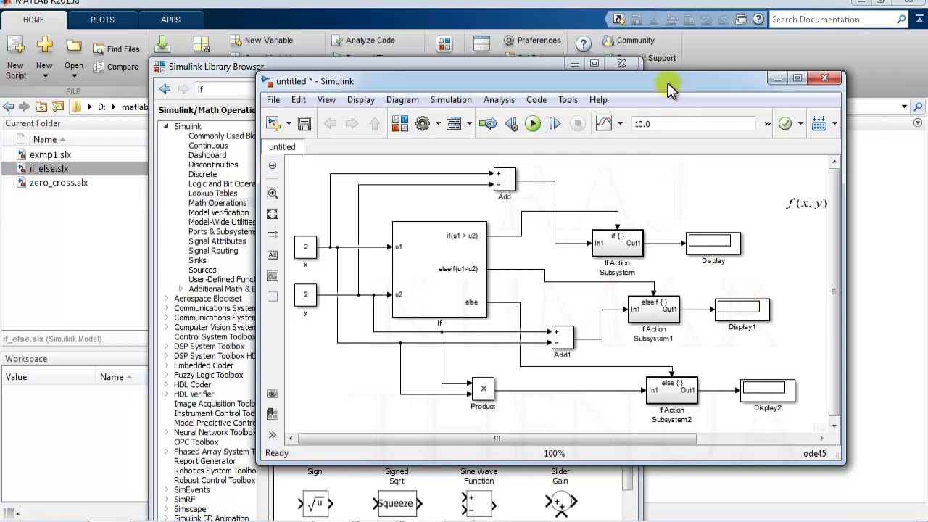
{"action": "left_click_drag", "start_coordinate": [667, 81], "coordinate": [633, 78]}
{"action": "left_click", "coordinate": [499, 121]}
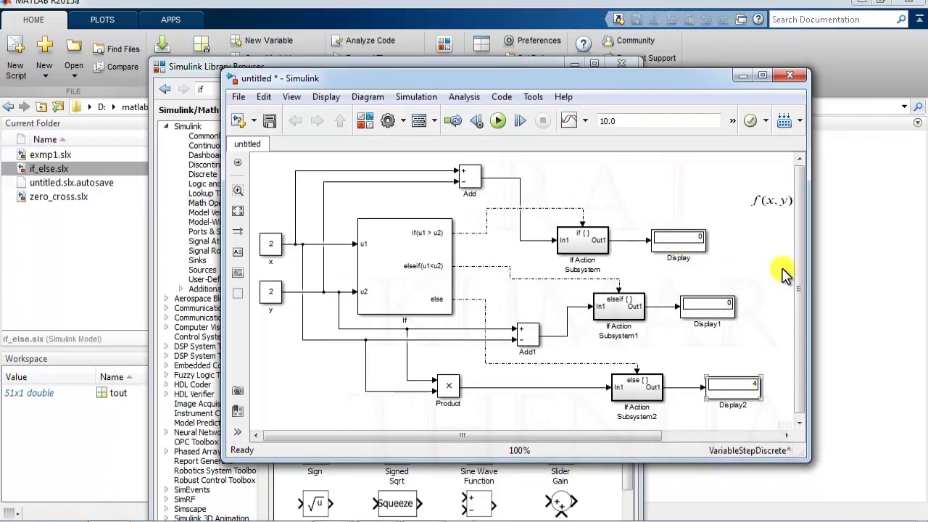
{"action": "left_click", "coordinate": [762, 76]}
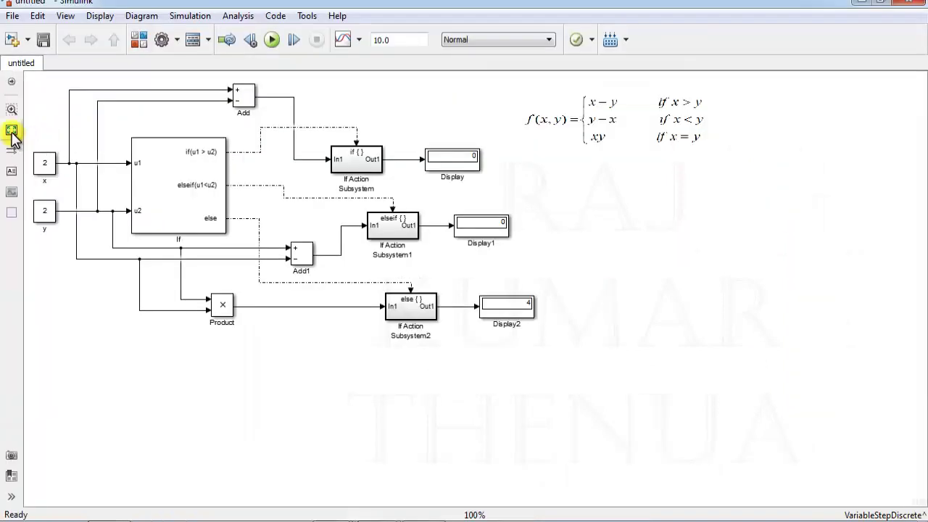
{"action": "left_click", "coordinate": [12, 135]}
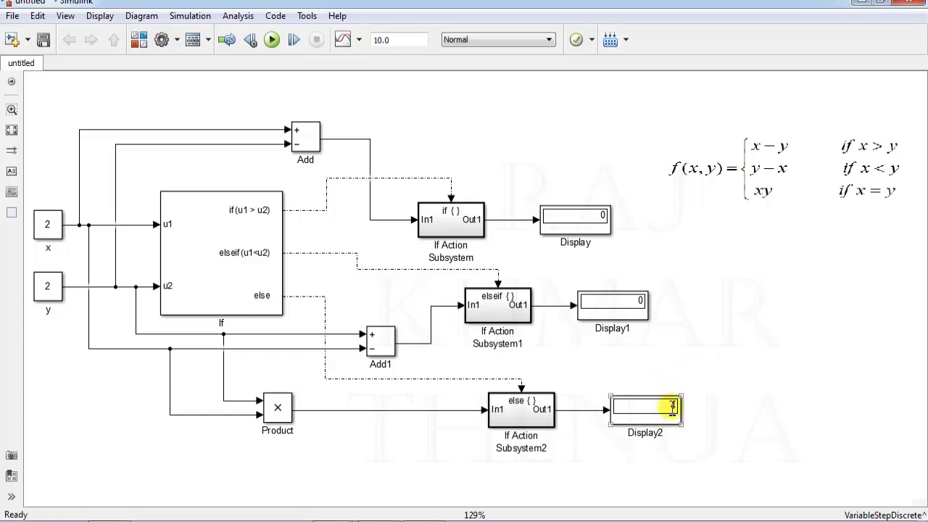
- Set the constant value of x to 5 and rerun the simulation
{"action": "left_click", "coordinate": [49, 226]}
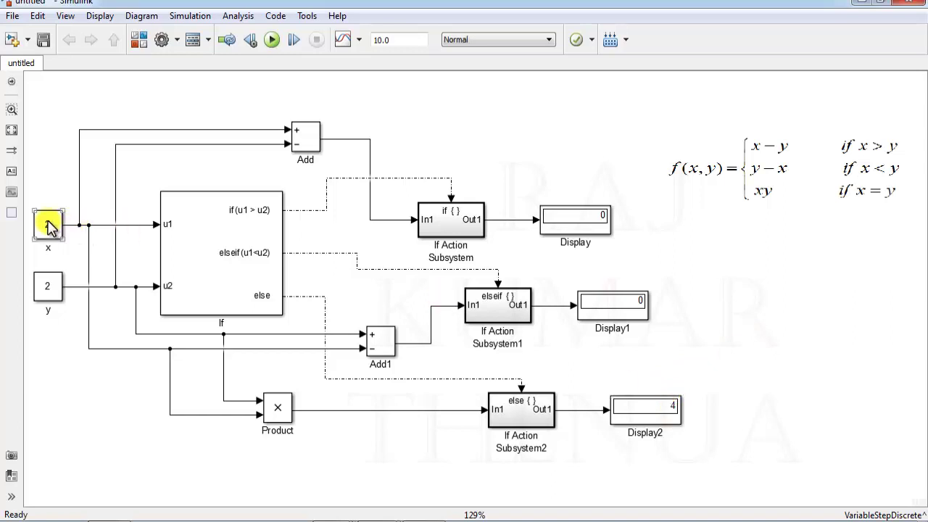
{"action": "double_click", "coordinate": [48, 227]}
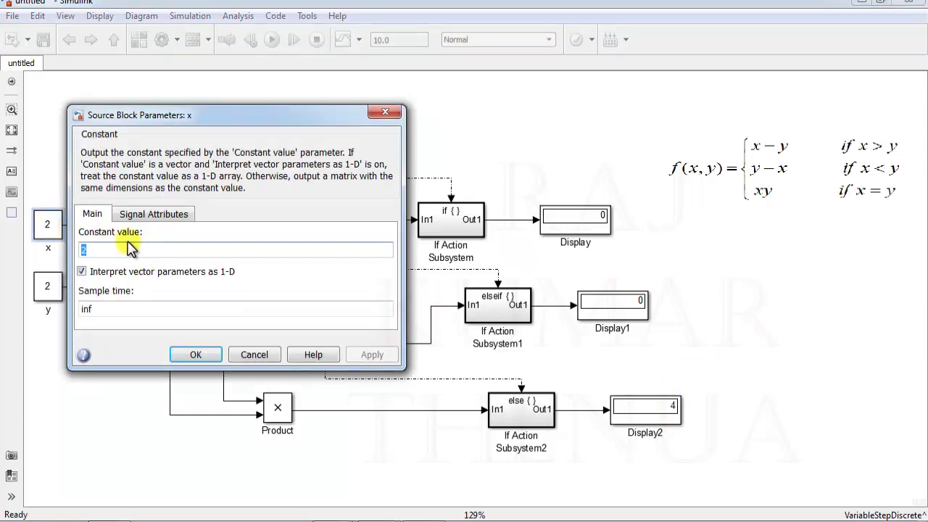
{"action": "type", "text": "5"}
{"action": "left_click", "coordinate": [372, 354]}
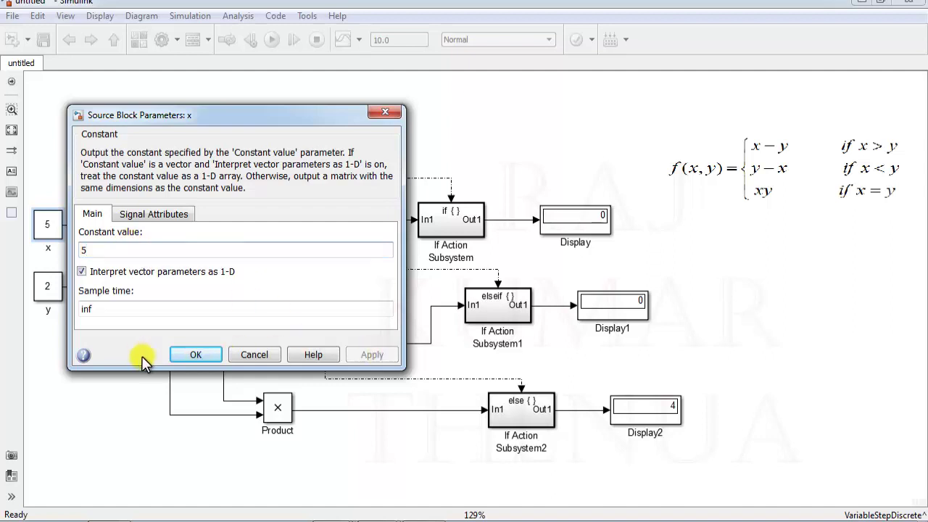
{"action": "left_click", "coordinate": [193, 355]}
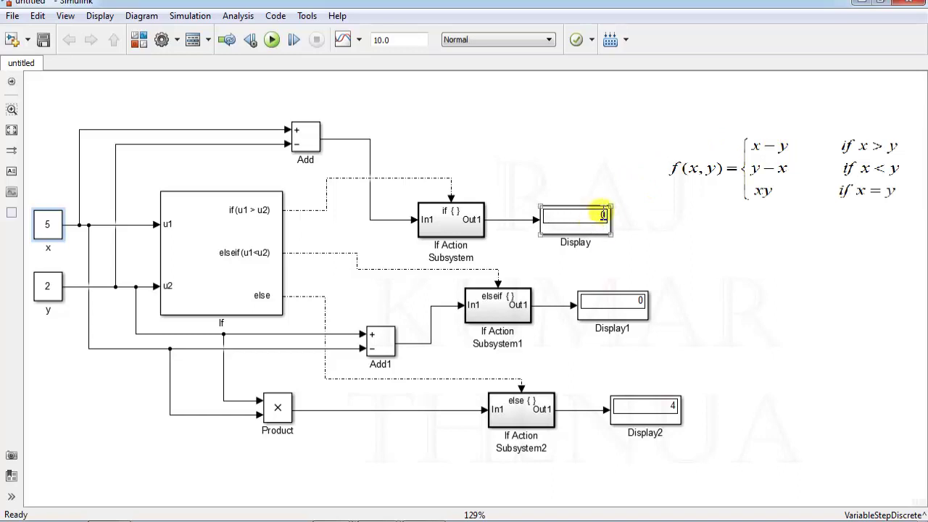
{"action": "left_click", "coordinate": [272, 40]}
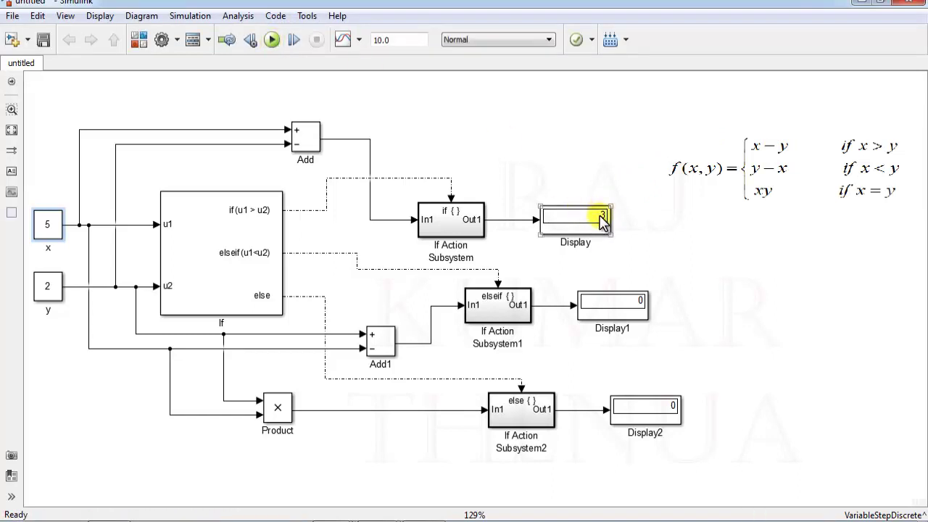
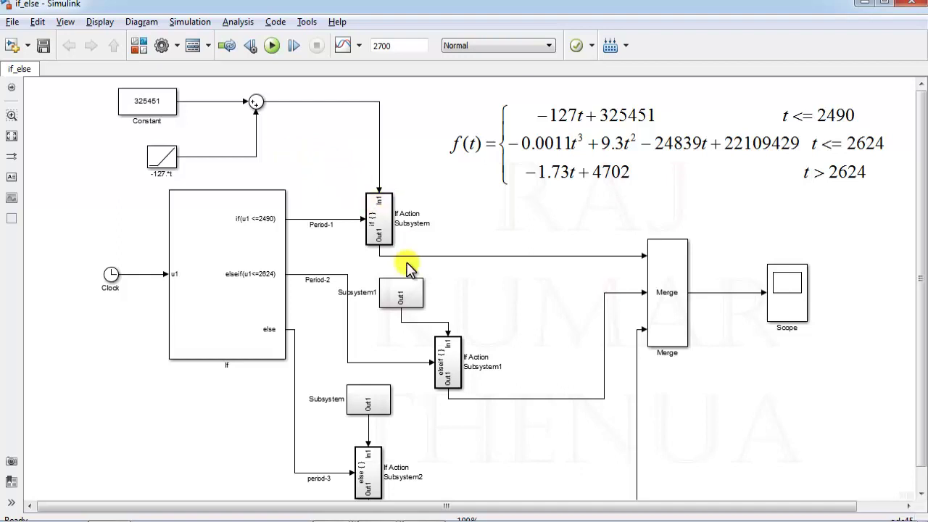
- In the if_else model, examine the contents of Subsystem1 and Subsystem, returning to the top level after each
{"action": "left_click", "coordinate": [399, 293]}
{"action": "left_click", "coordinate": [451, 288]}
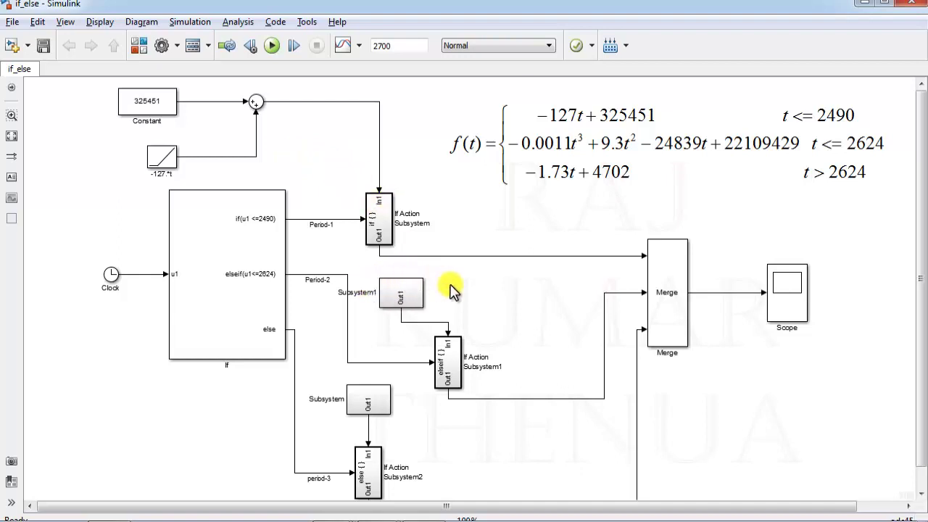
{"action": "left_click", "coordinate": [396, 290]}
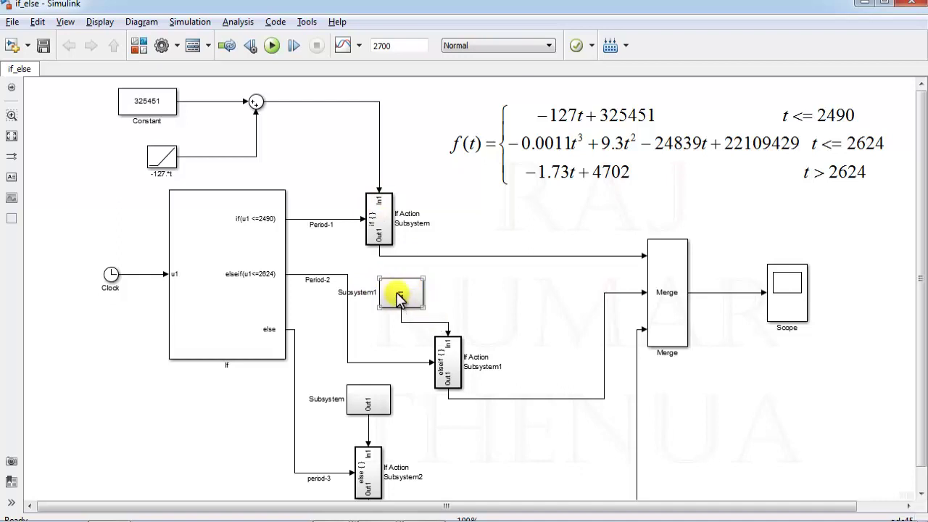
{"action": "double_click", "coordinate": [398, 297]}
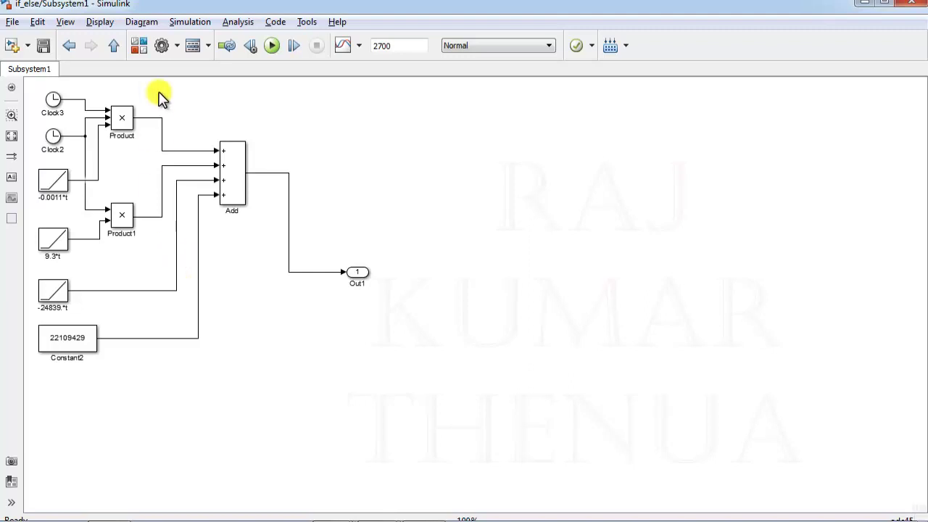
{"action": "left_click", "coordinate": [113, 46]}
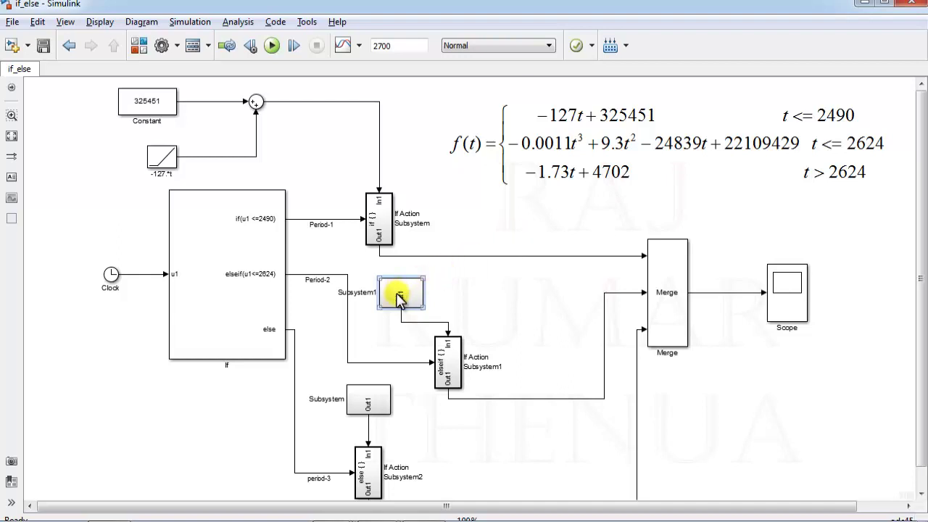
{"action": "left_click", "coordinate": [367, 400]}
{"action": "double_click", "coordinate": [367, 400]}
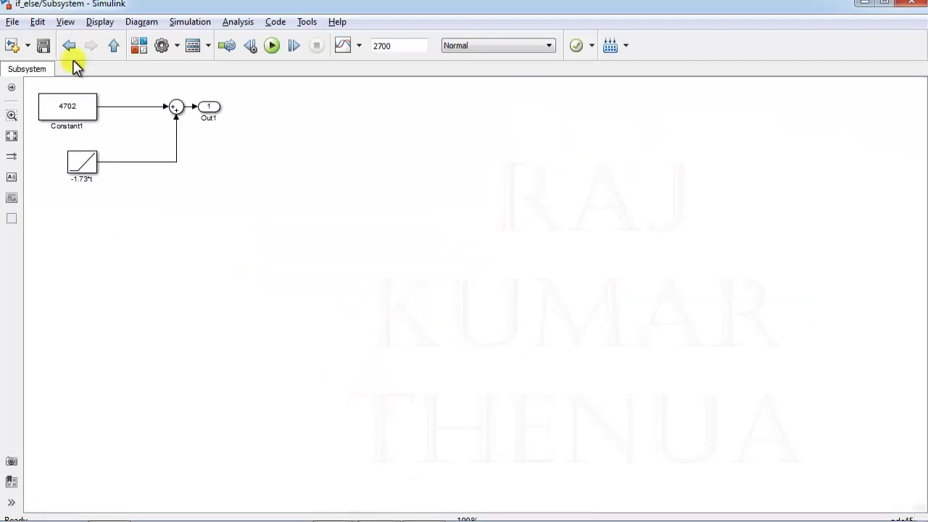
{"action": "left_click", "coordinate": [70, 47]}
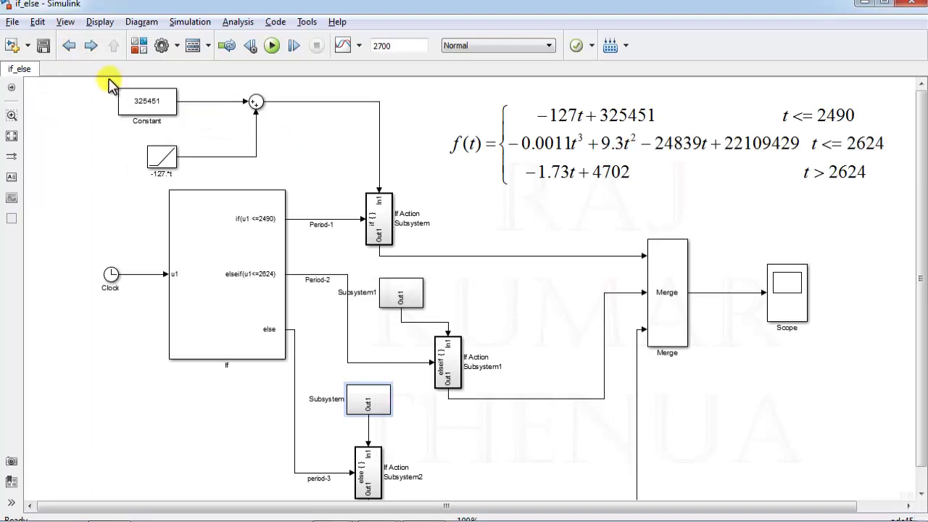
- Group the 325451 Constant, the -127*t ramp and the sum block into a new subsystem
{"action": "left_click_drag", "start_coordinate": [106, 82], "coordinate": [290, 182]}
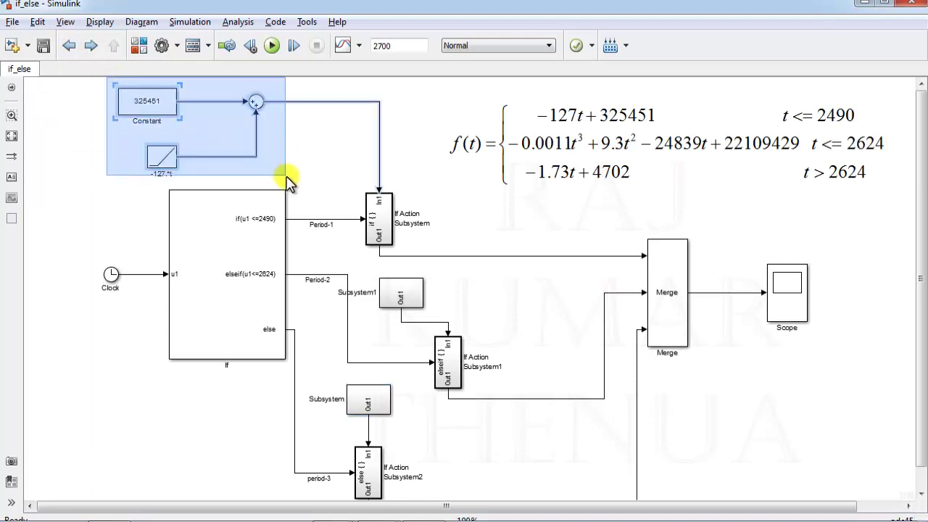
{"action": "left_click", "coordinate": [103, 86]}
{"action": "left_click_drag", "start_coordinate": [103, 86], "coordinate": [278, 172]}
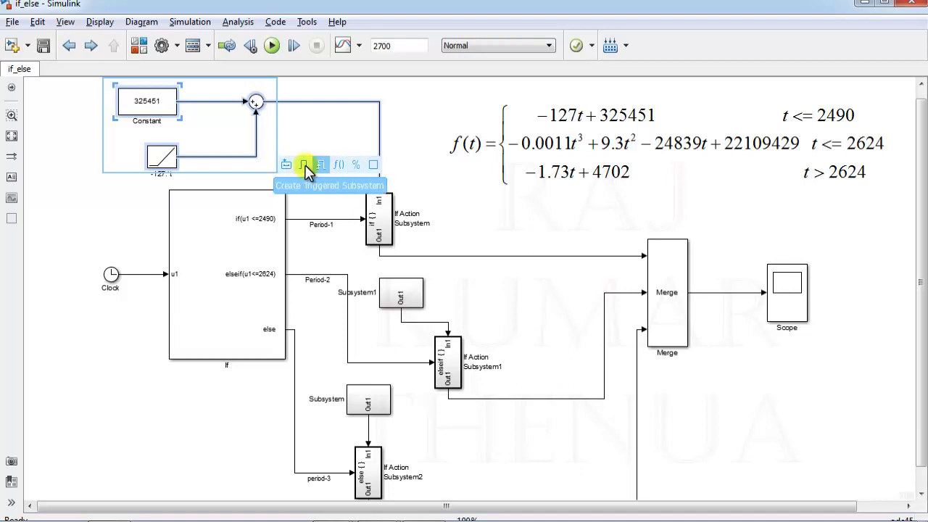
{"action": "left_click", "coordinate": [286, 166]}
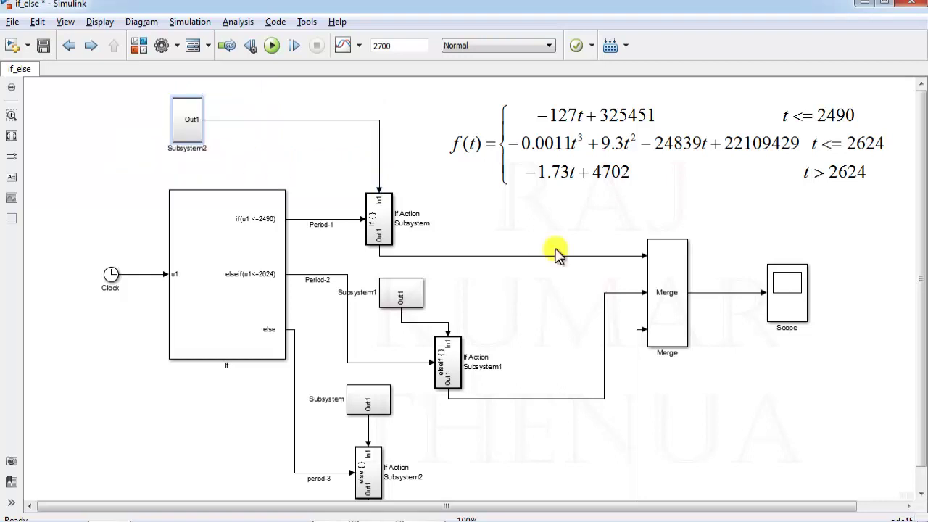
{"action": "left_click", "coordinate": [665, 280]}
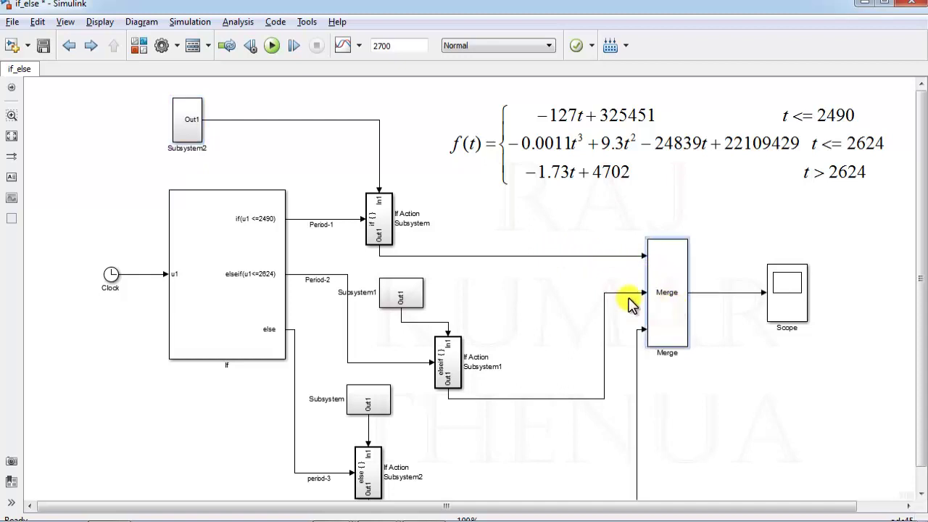
{"action": "left_click", "coordinate": [560, 267]}
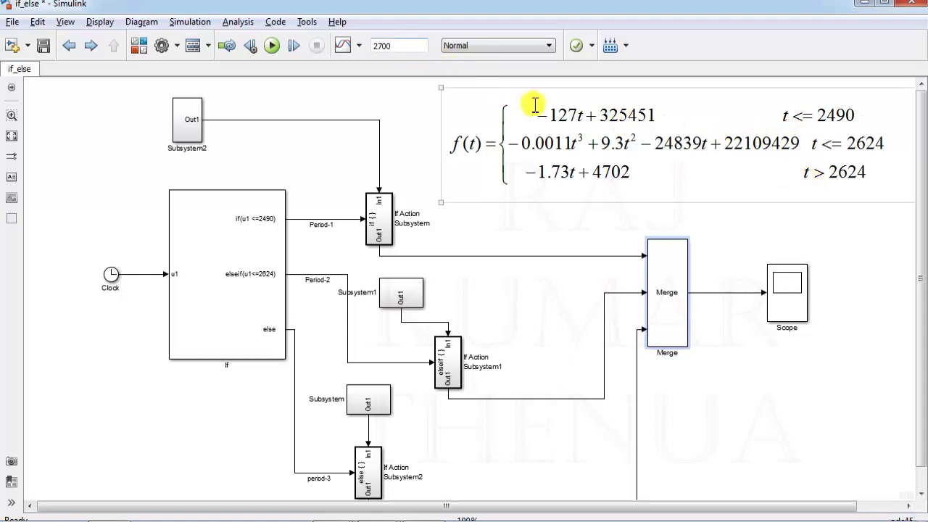
{"action": "left_click", "coordinate": [671, 287]}
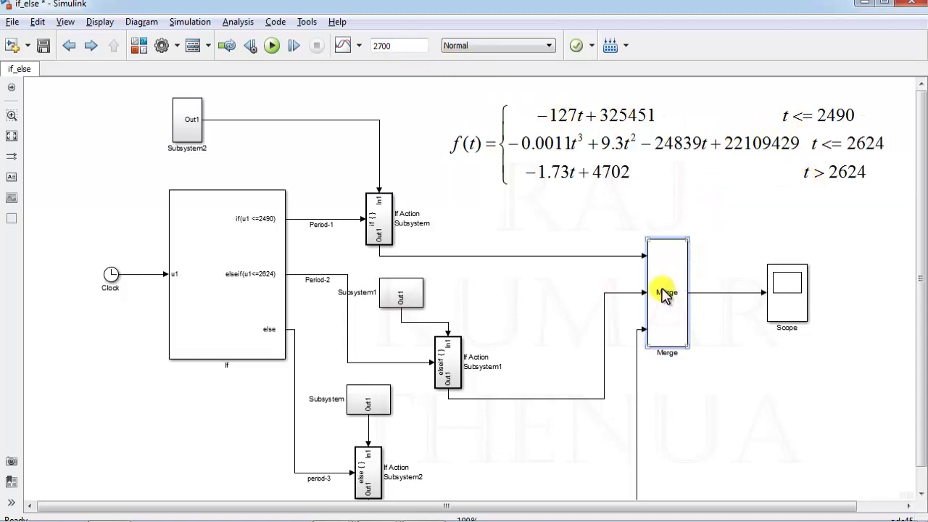
- Run the if_else simulation, autoscale the Scope's Combined Output plot to view the full curve, and close the Scope
{"action": "left_click", "coordinate": [272, 45]}
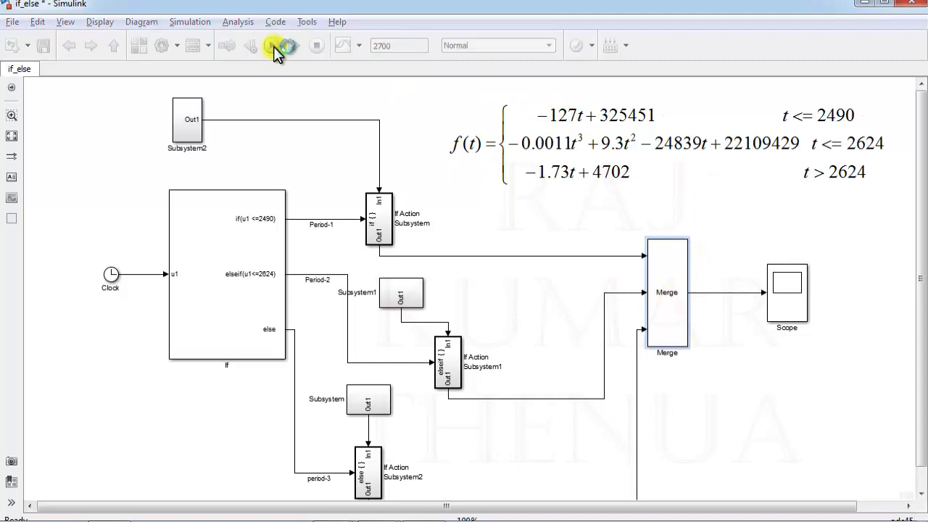
{"action": "double_click", "coordinate": [772, 293]}
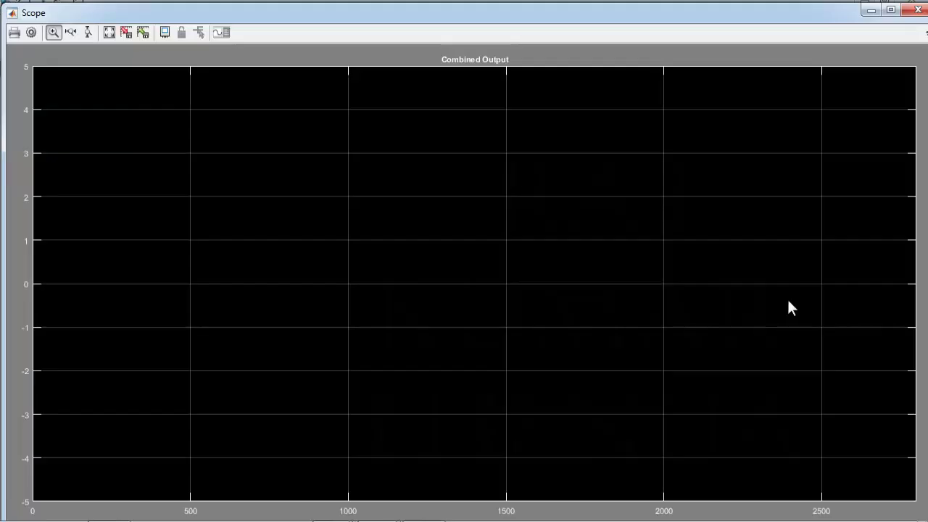
{"action": "right_click", "coordinate": [462, 201]}
{"action": "left_click", "coordinate": [486, 228]}
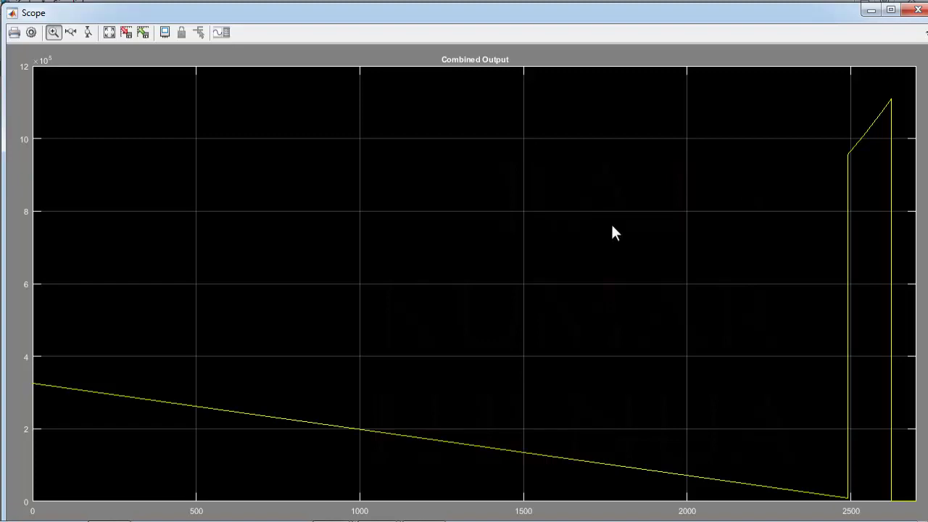
{"action": "left_click", "coordinate": [918, 10]}
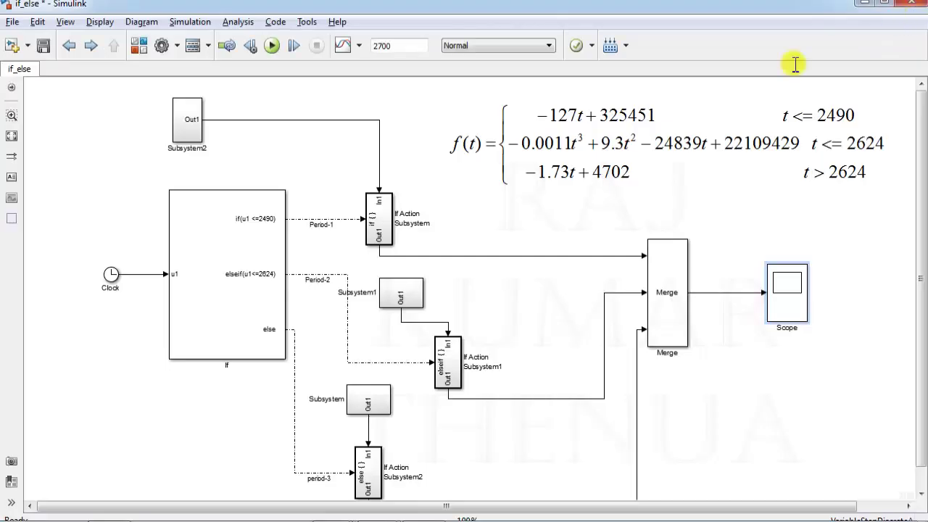